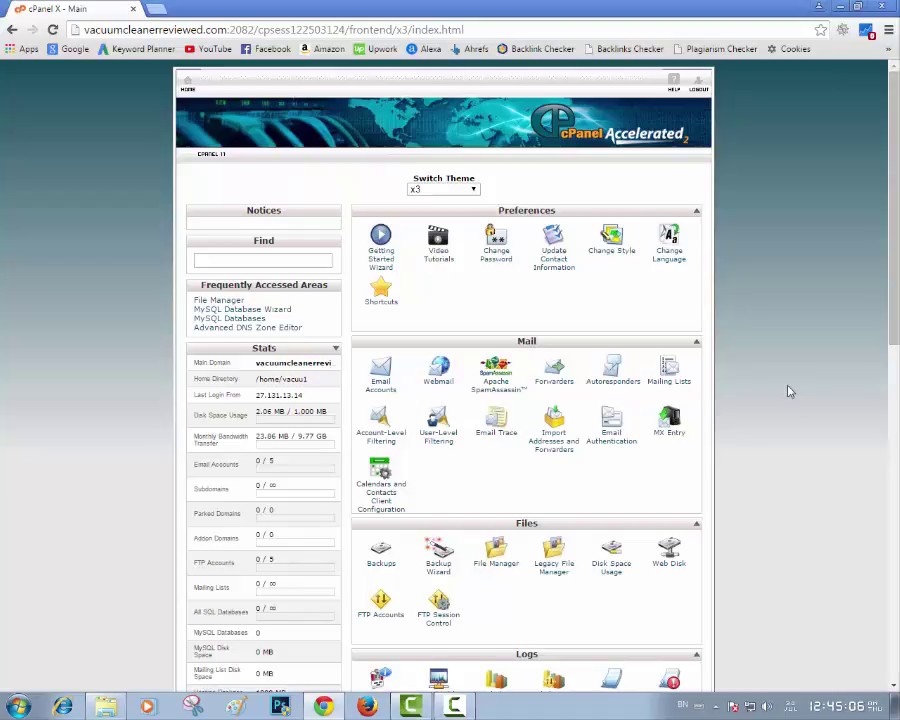
Scroll down to the Databases section and launch the MySQL Database Wizard
scroll(790, 394, down, 5)
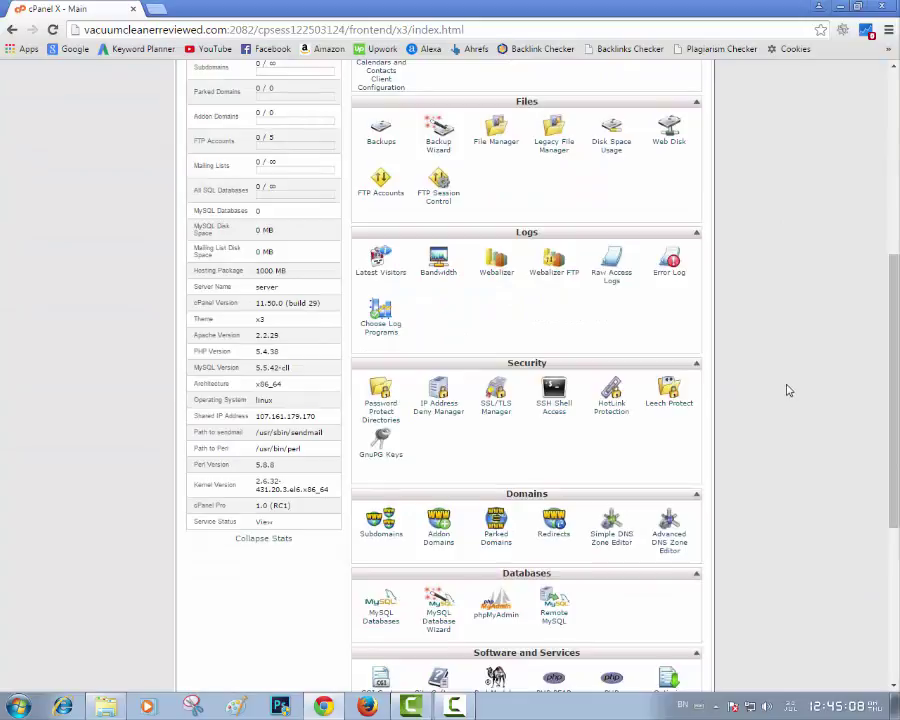
scroll(788, 390, down, 3)
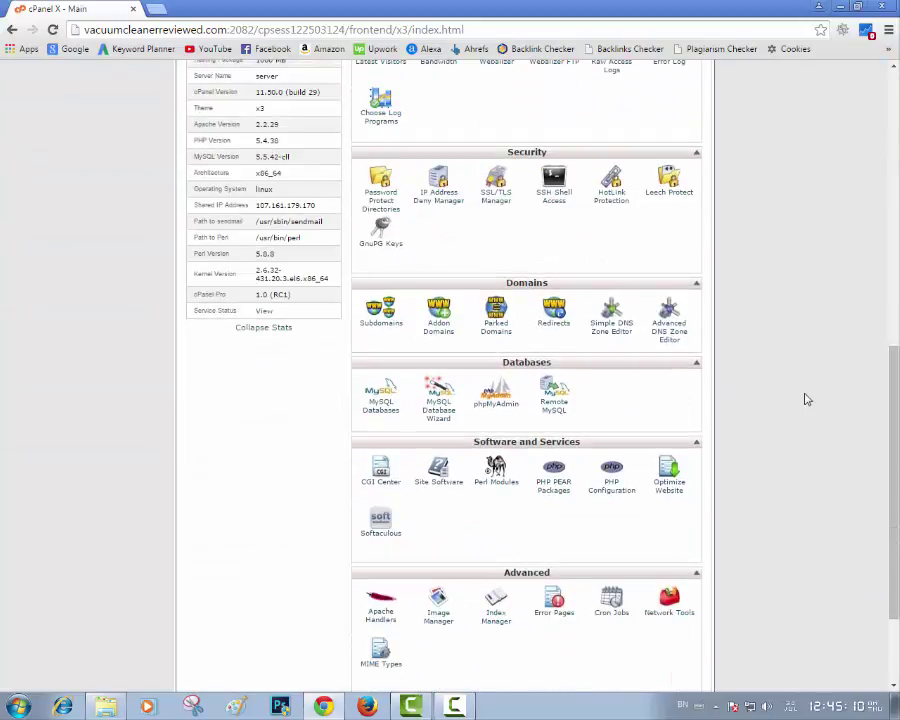
click(449, 418)
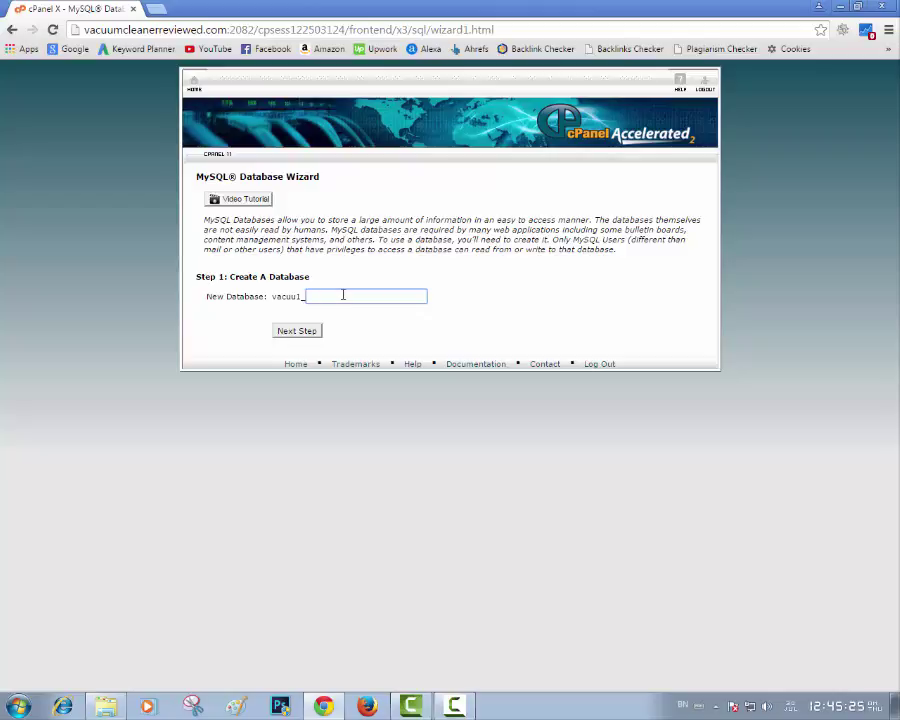
Create the database vacuu1_data by entering 'data' as the new database name
text(data)
click(300, 333)
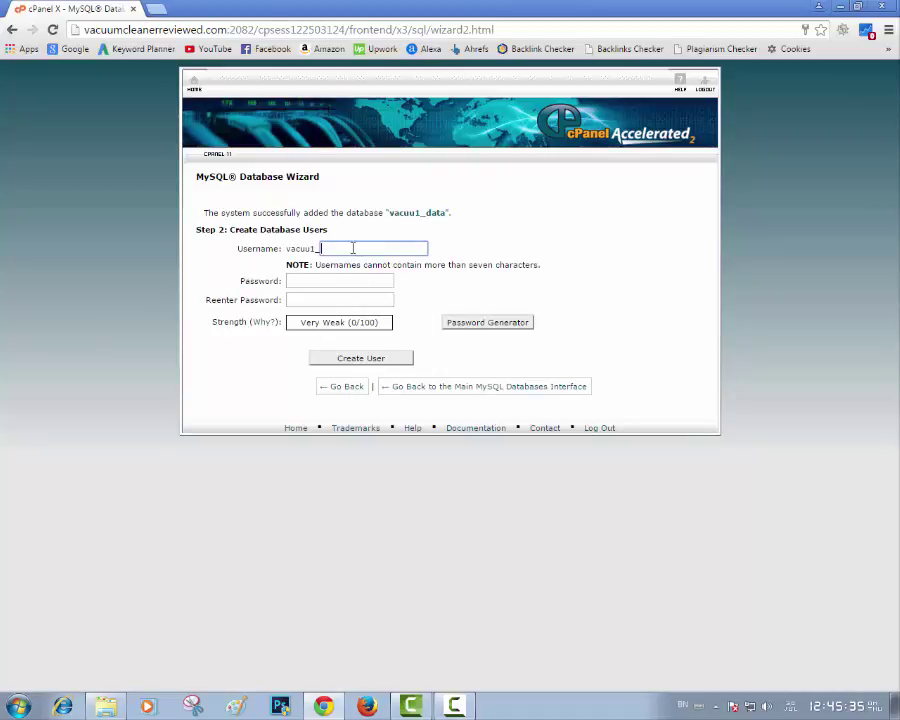
Enter 'datauser' as the username and generate and copy a strong password
click(380, 248)
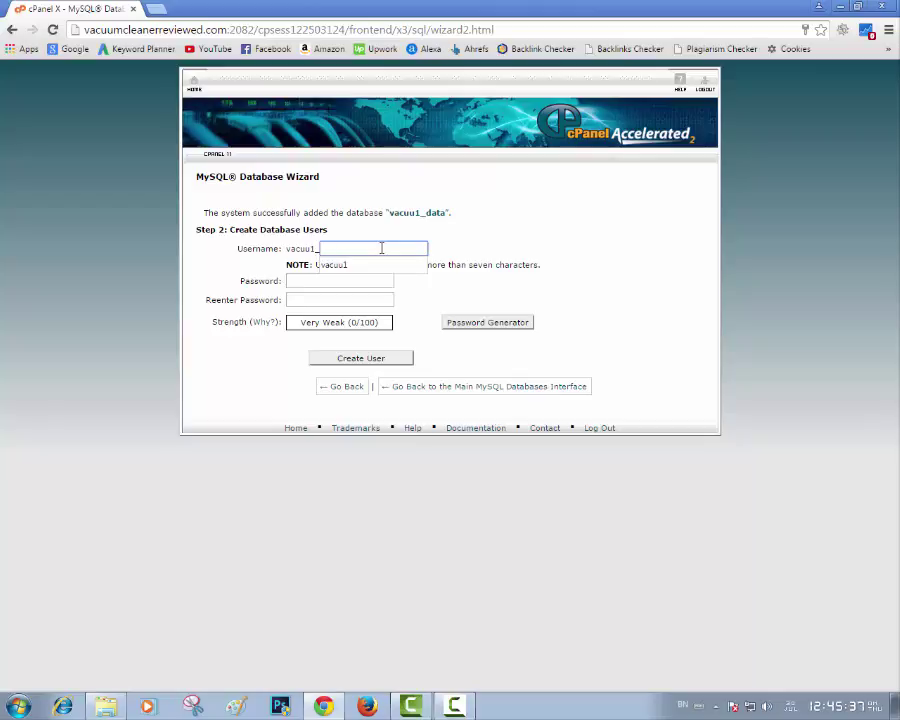
text(datau)
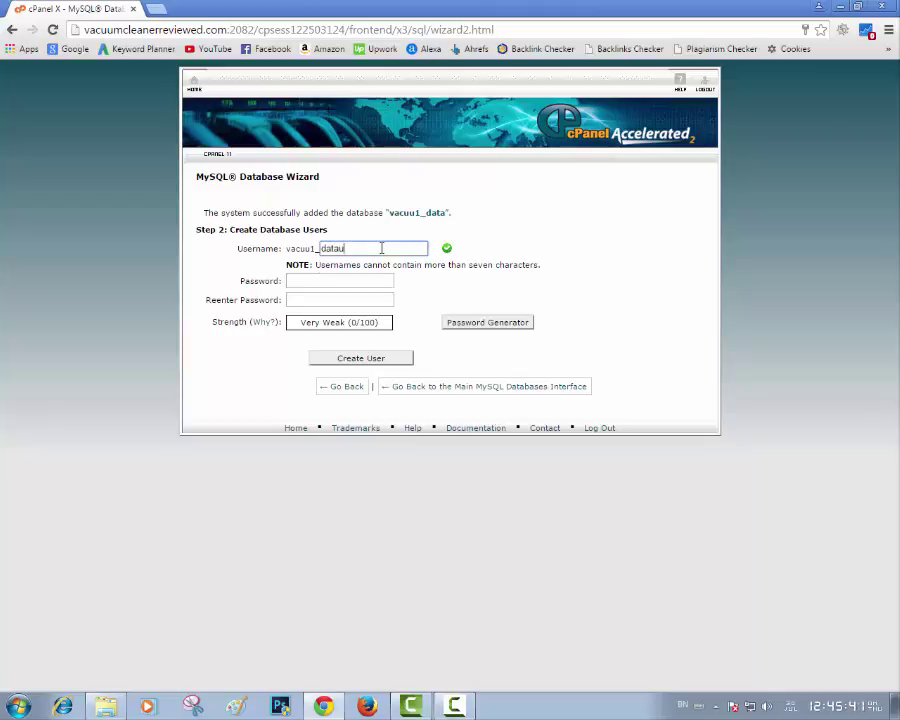
text(ser)
click(299, 280)
click(510, 325)
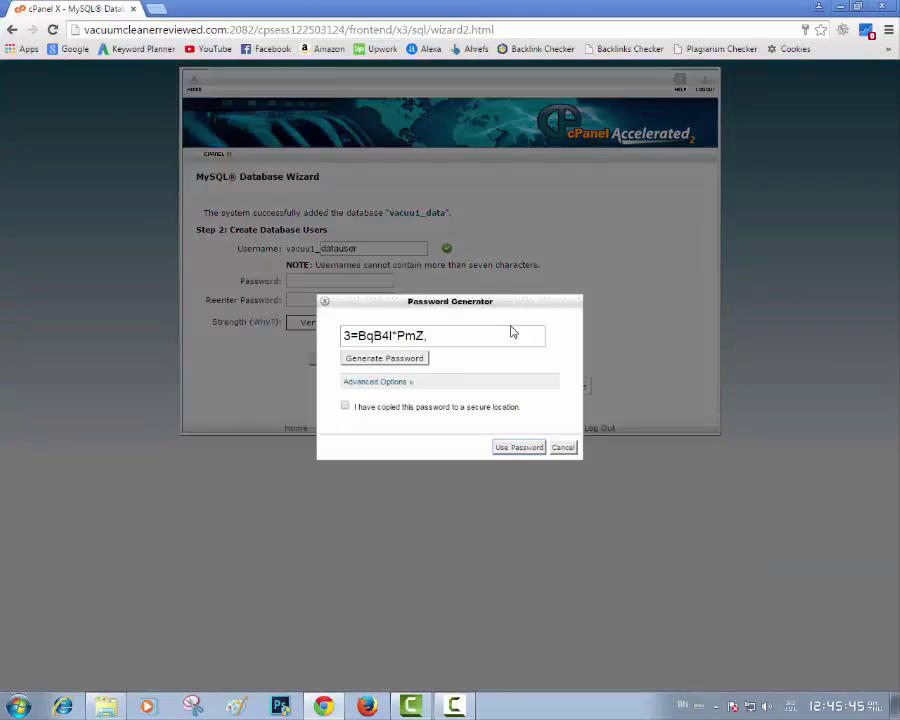
drag(436, 335, 295, 333)
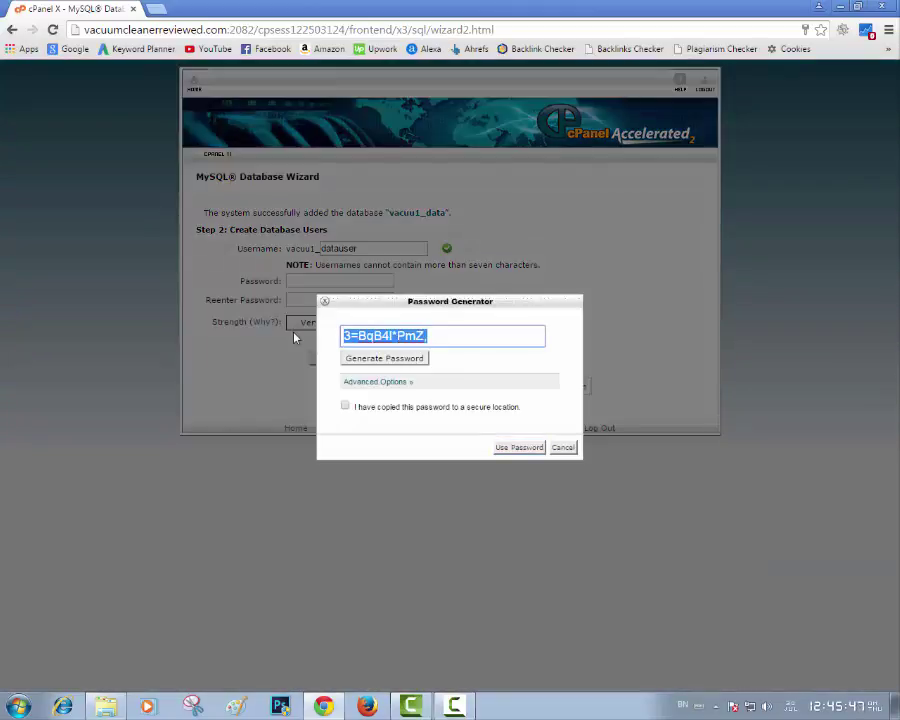
click(518, 449)
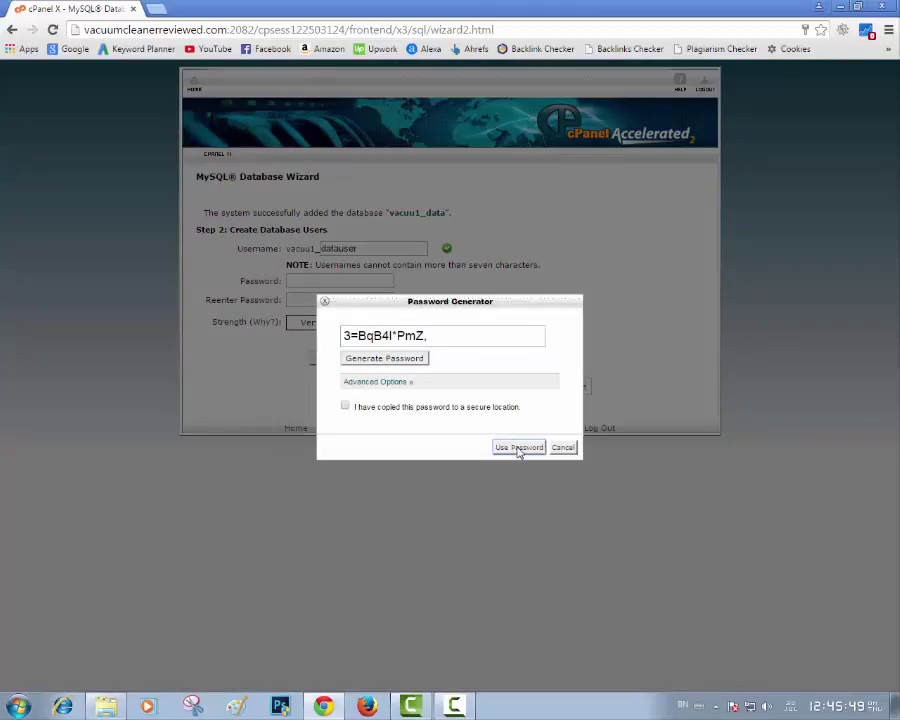
click(565, 447)
Paste the generated password into both Password and Reenter Password fields
click(327, 284)
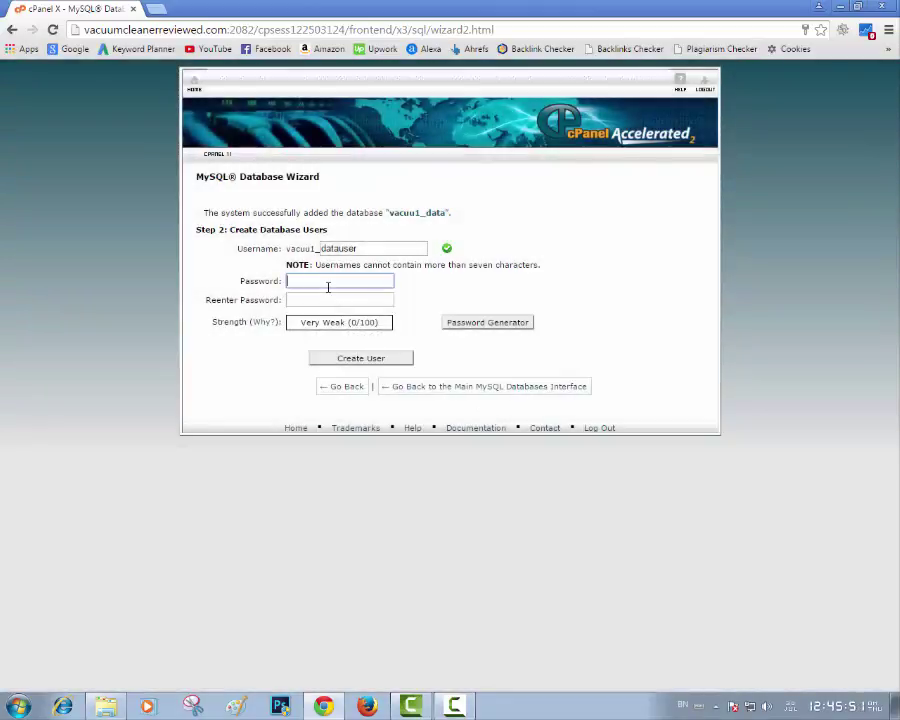
key(ctrl+v)
click(330, 300)
key(ctrl+v)
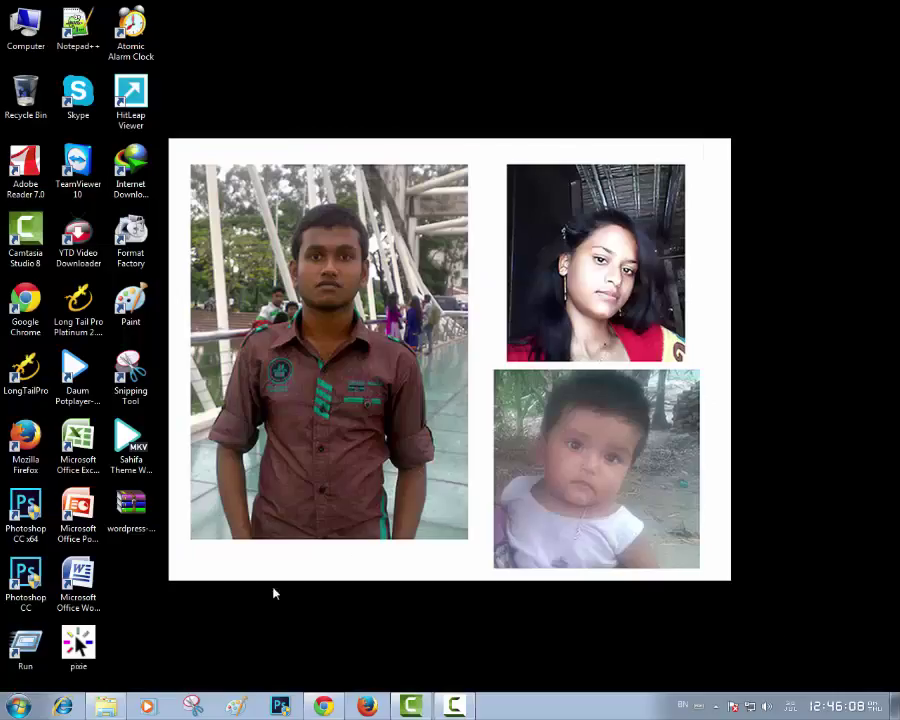
right_click(121, 573)
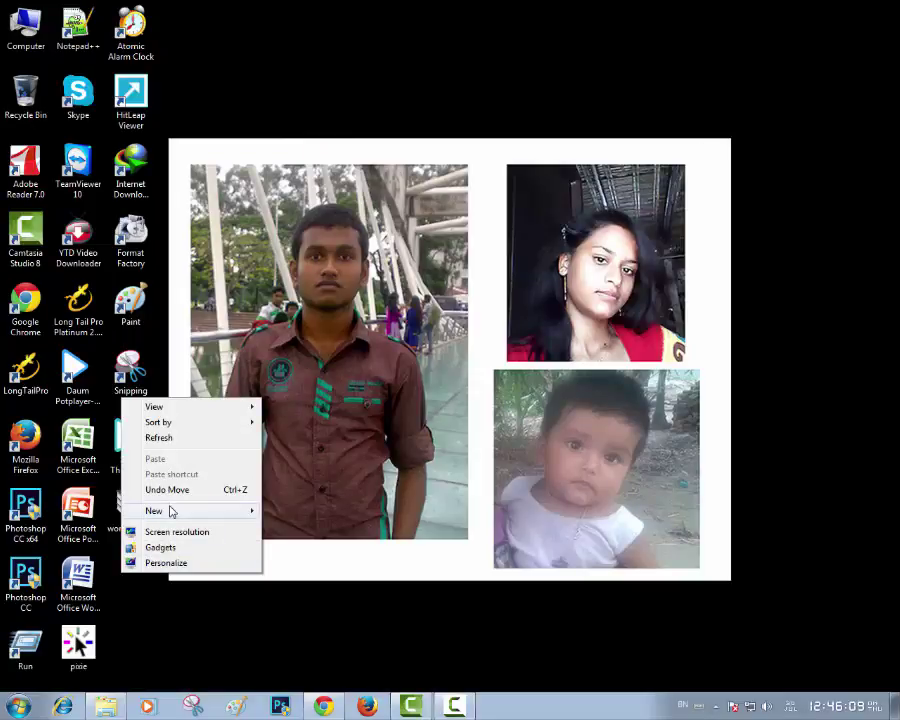
Create a desktop text note with Database Name, Database User Name and Password labels, pasting the password
mouse_move(176, 514)
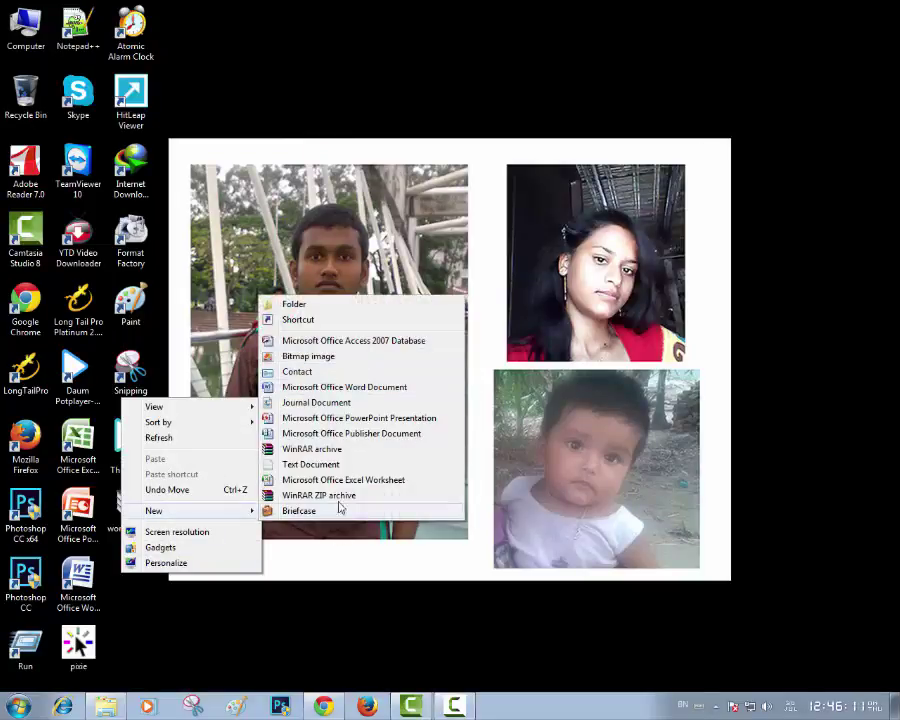
click(308, 465)
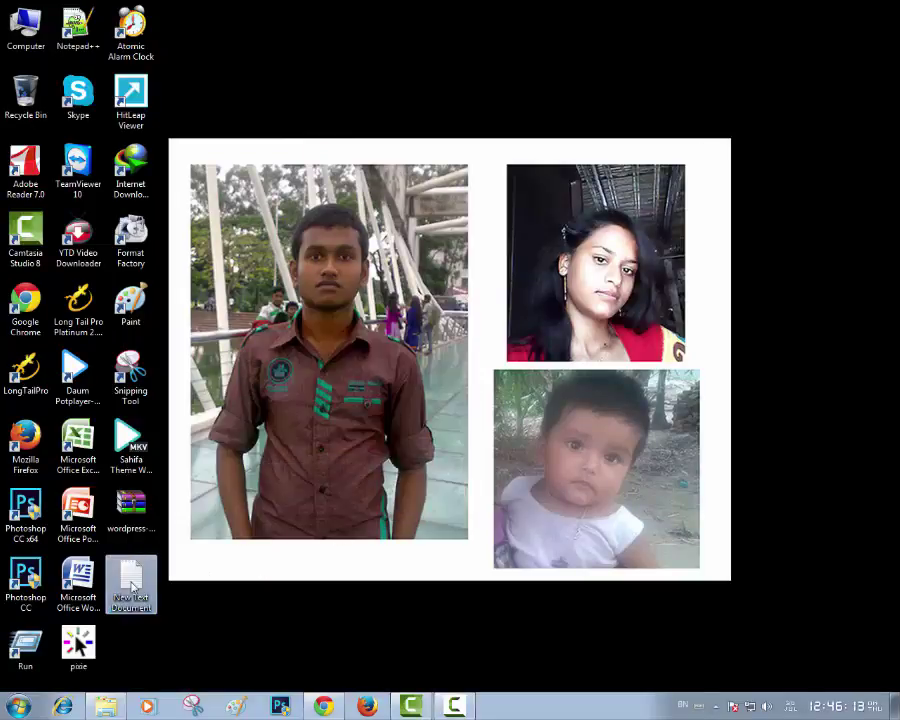
key(Return)
key(Return)
drag(286, 228, 267, 119)
text(Data)
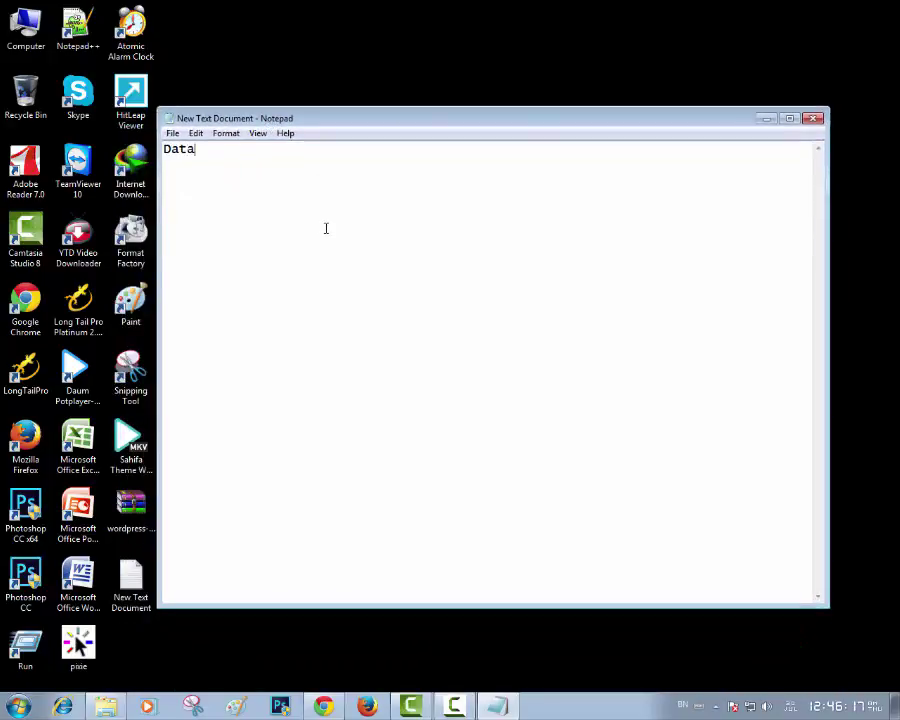
text(base Name: )
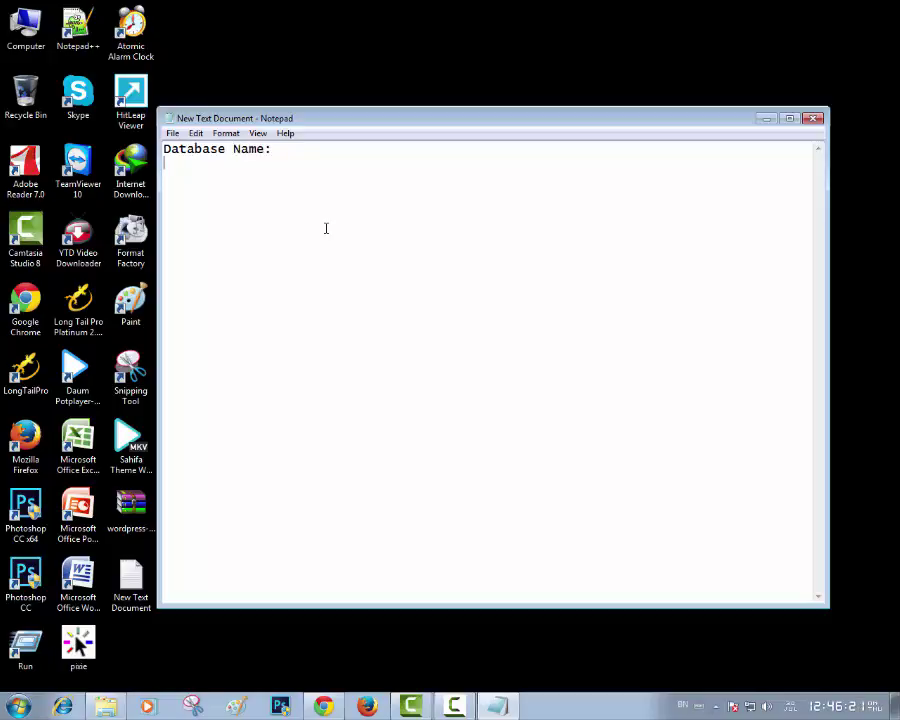
text(Database User)
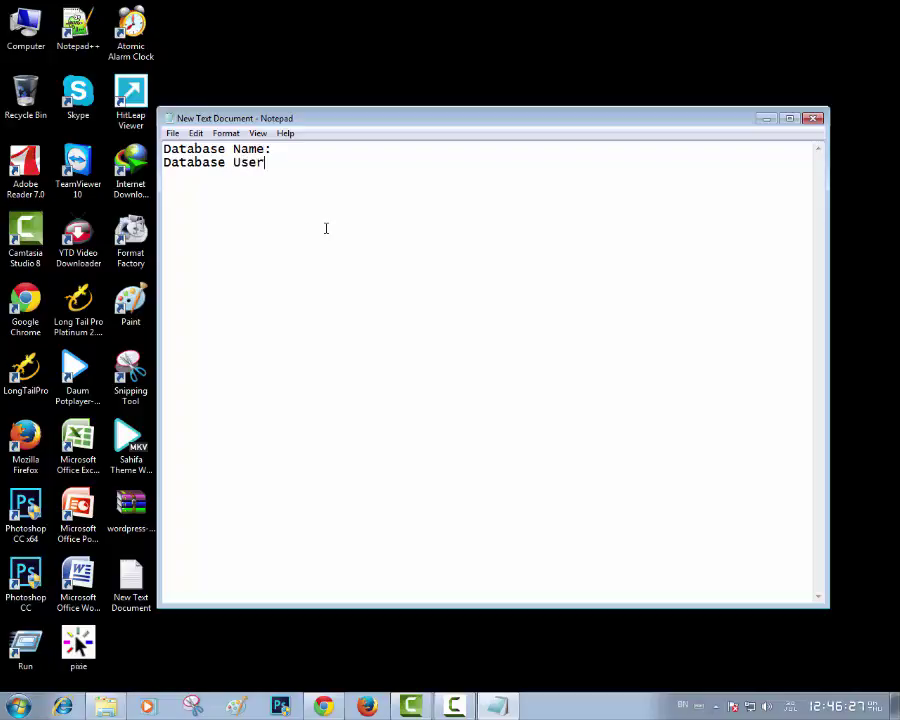
text( Name: P)
text(as)
text(s)
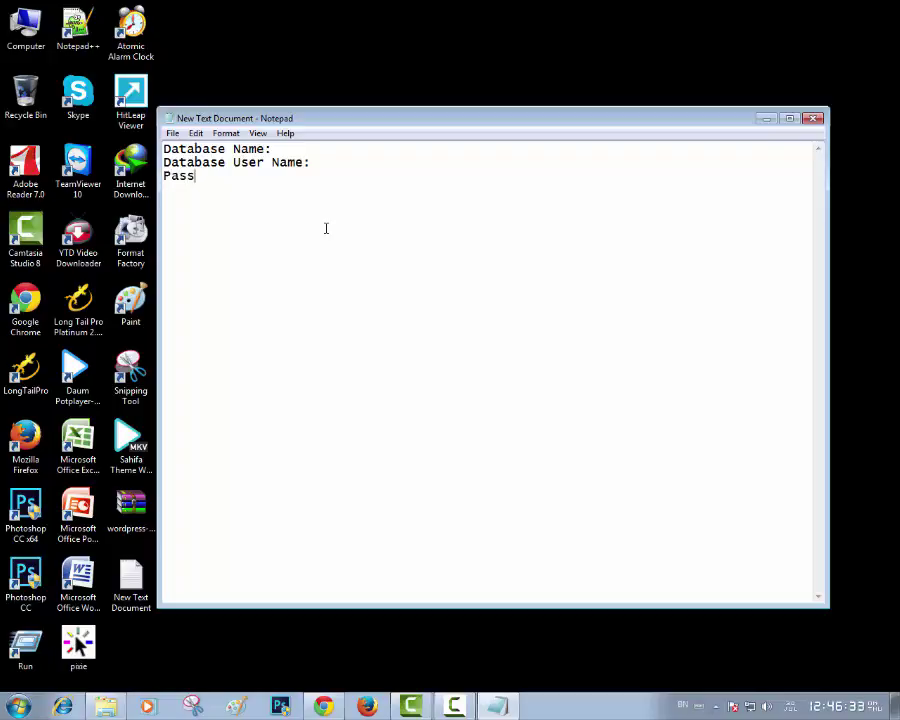
text(word:)
key(ctrl+v)
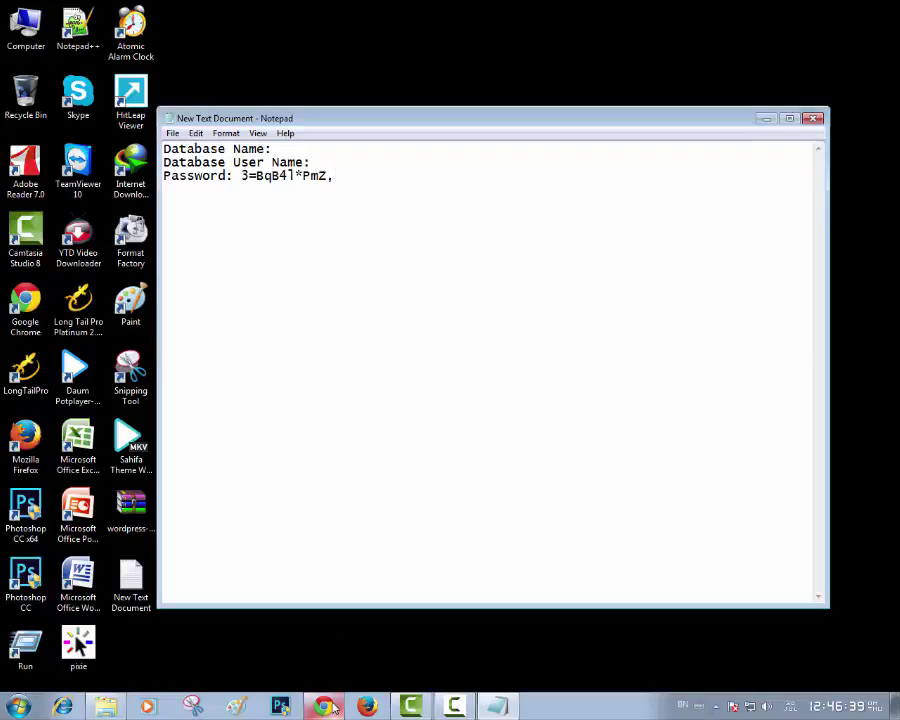
click(323, 706)
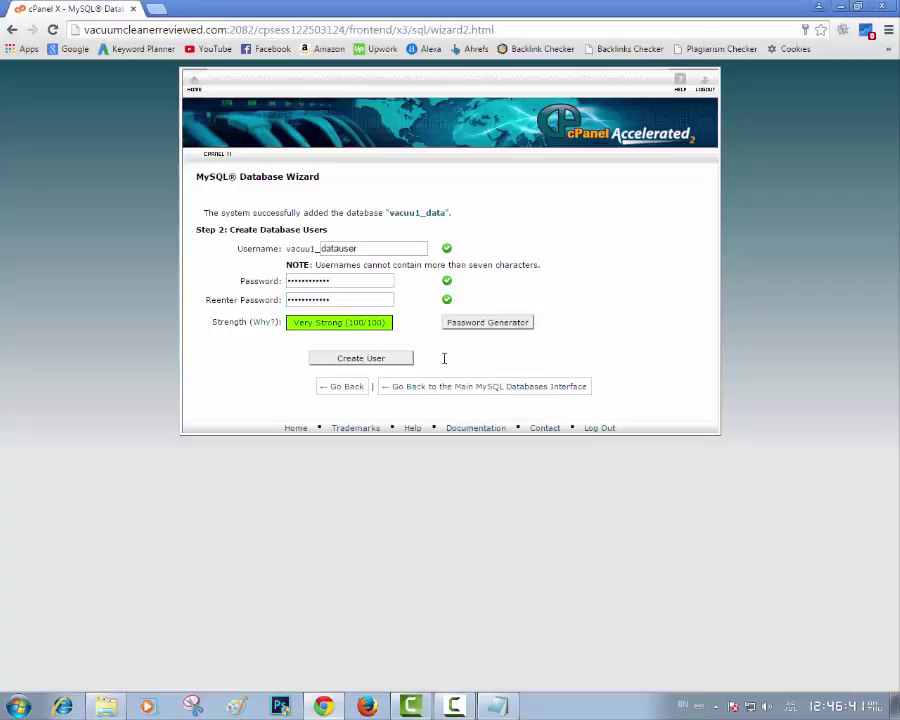
Create user vacuu1_datauser, decline the browser password save, and select the user and database lines
click(363, 364)
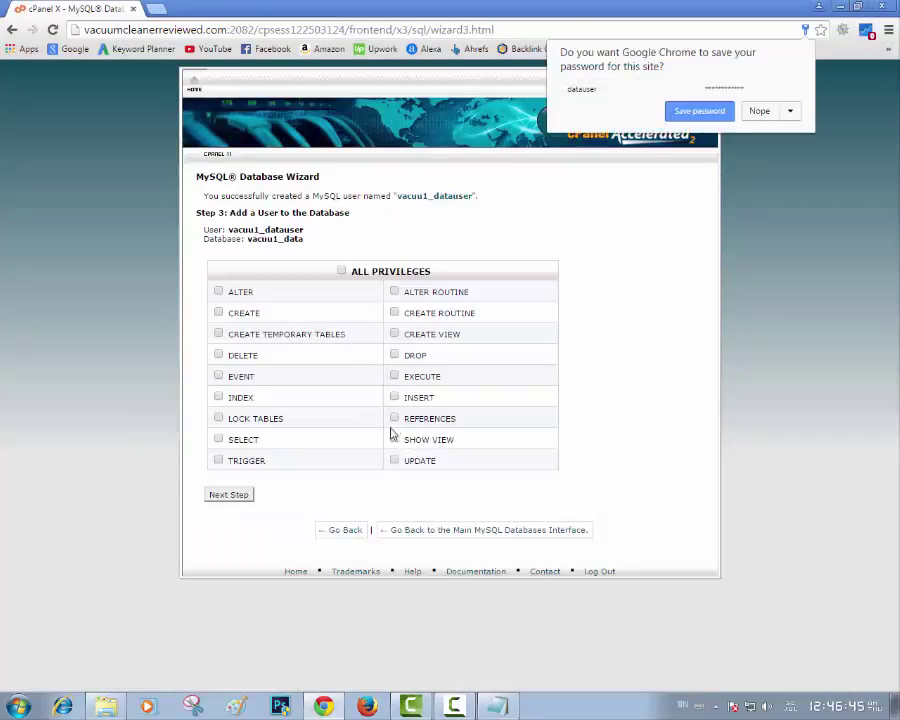
click(760, 111)
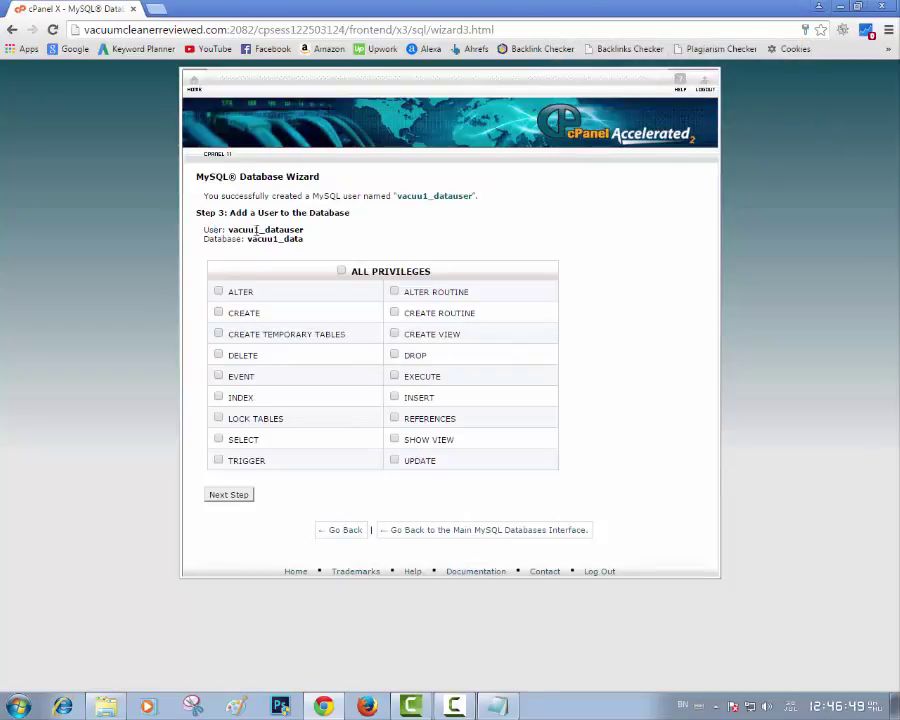
drag(257, 231, 334, 244)
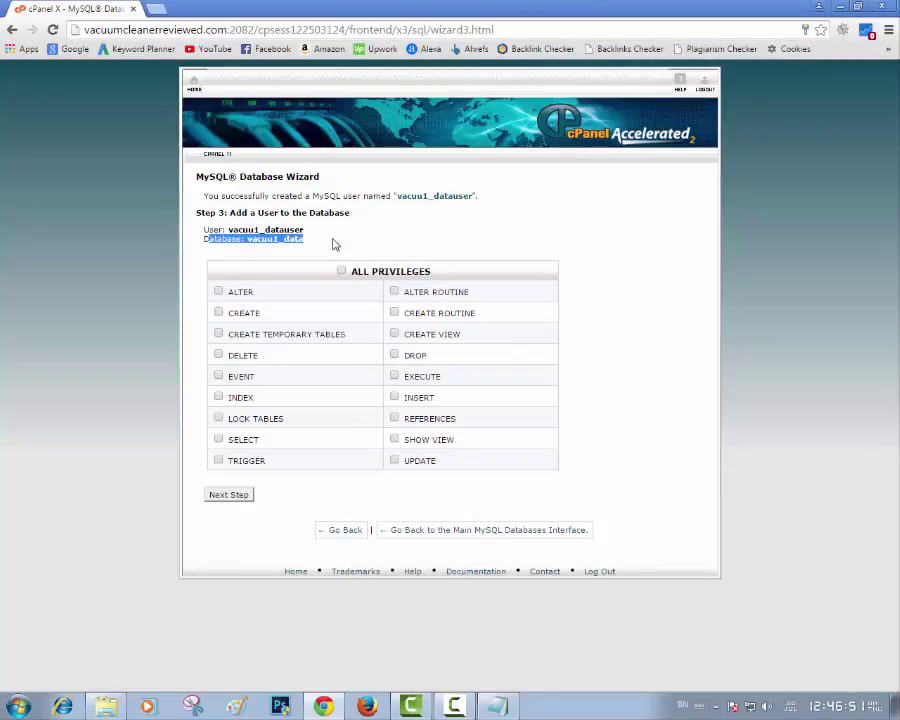
click(336, 245)
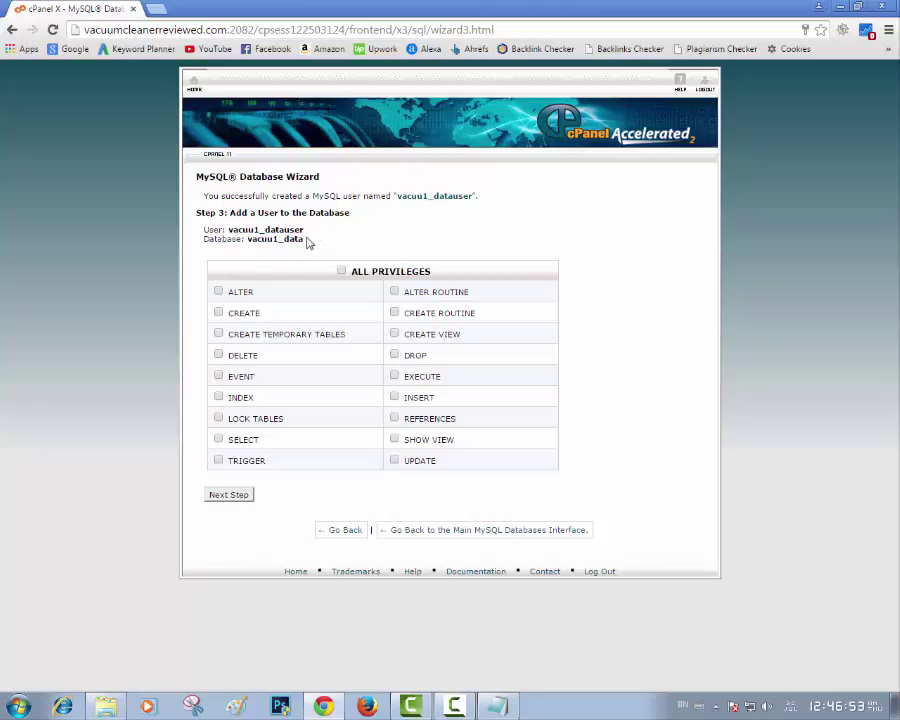
drag(298, 237, 202, 227)
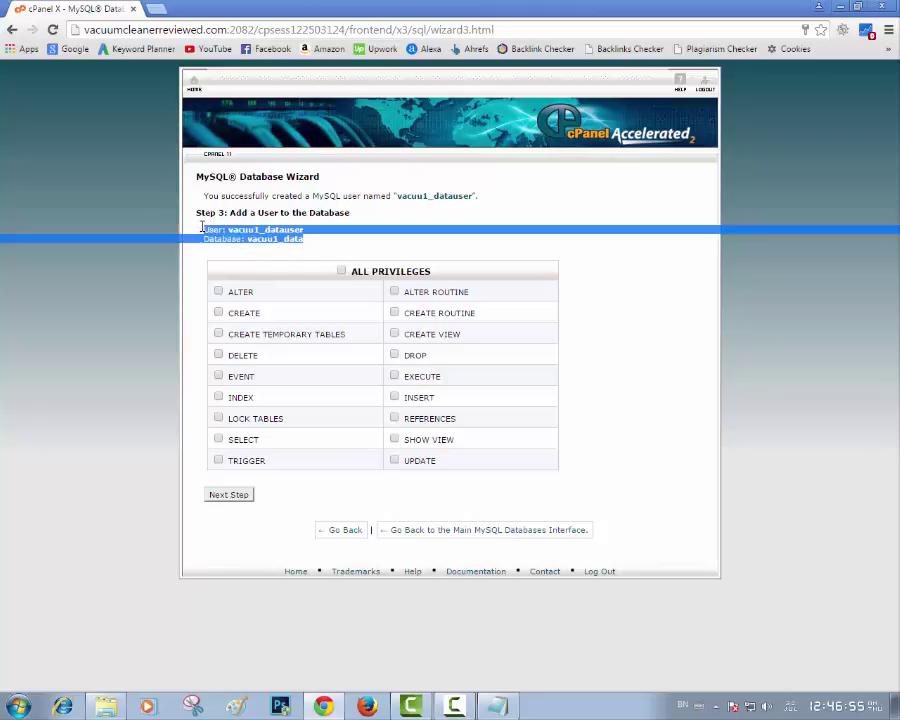
Replace the note's label lines with User: vacuu1_datauser and Database: vacuu1_data, then save it
right_click(226, 229)
click(251, 237)
click(497, 706)
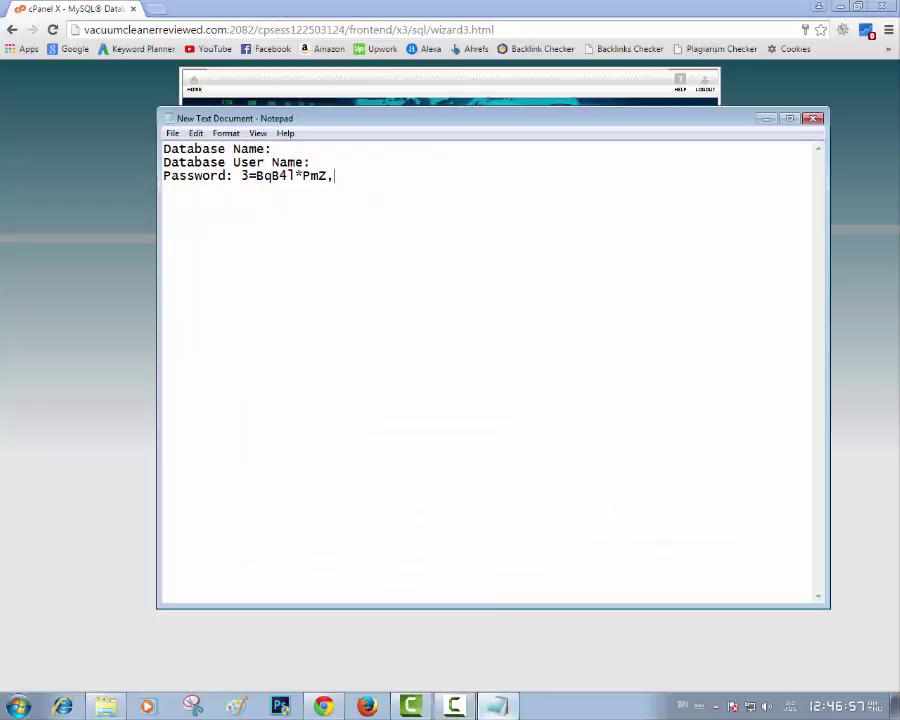
drag(321, 163, 108, 129)
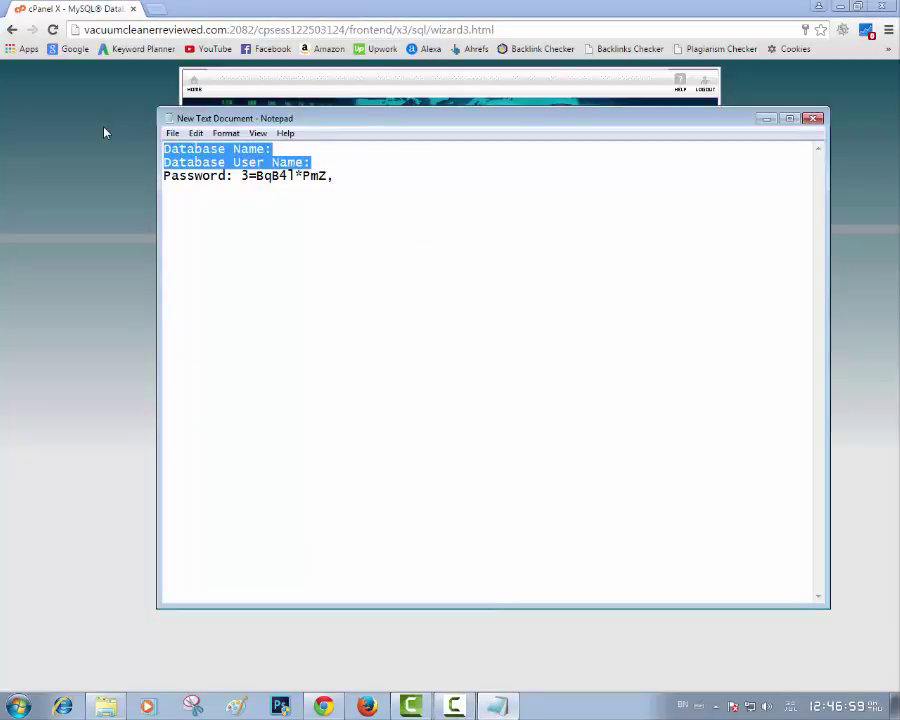
key(ctrl+v)
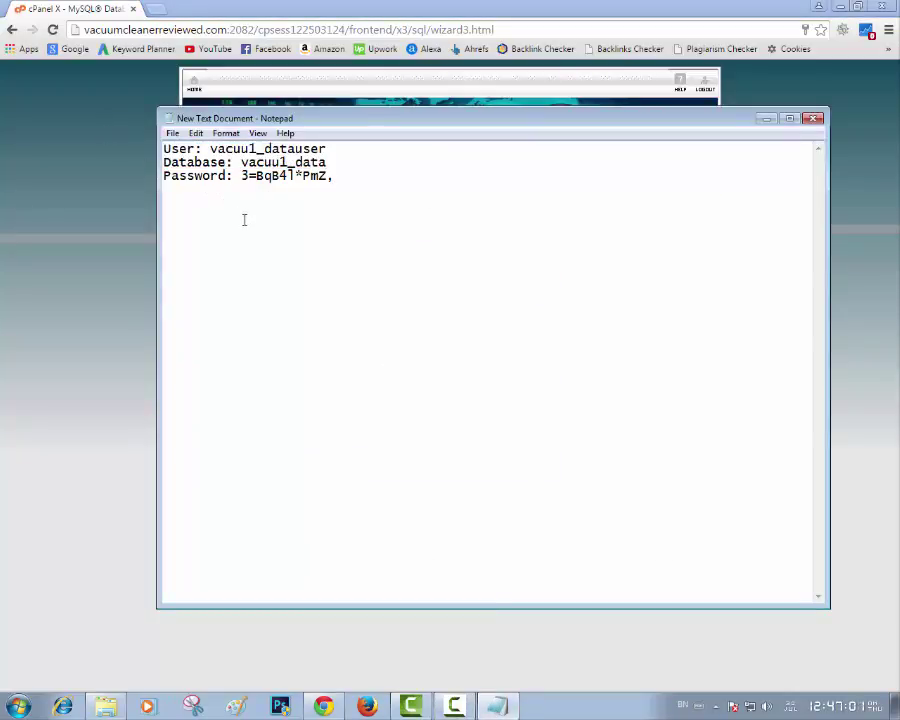
click(172, 133)
click(217, 184)
click(133, 6)
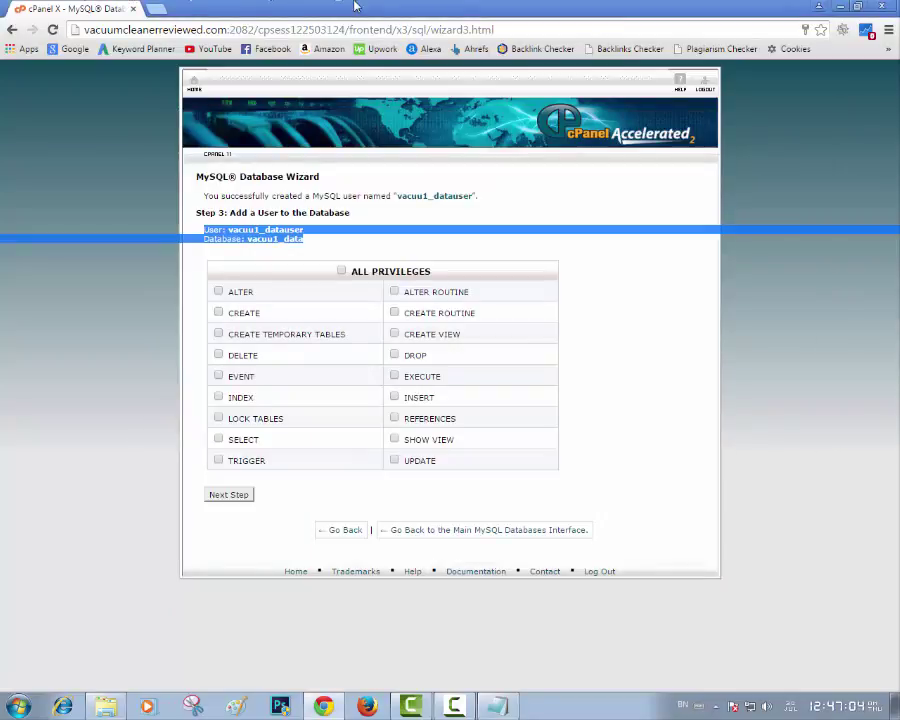
Grant vacuu1_datauser ALL PRIVILEGES on vacuu1_data and return to the cPanel home page
click(342, 272)
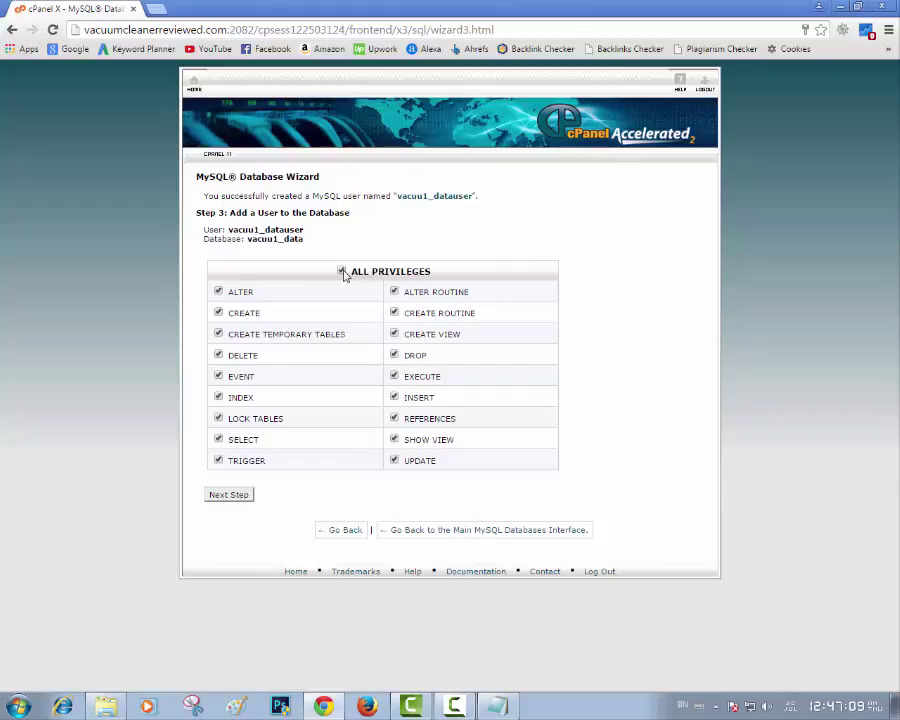
click(220, 498)
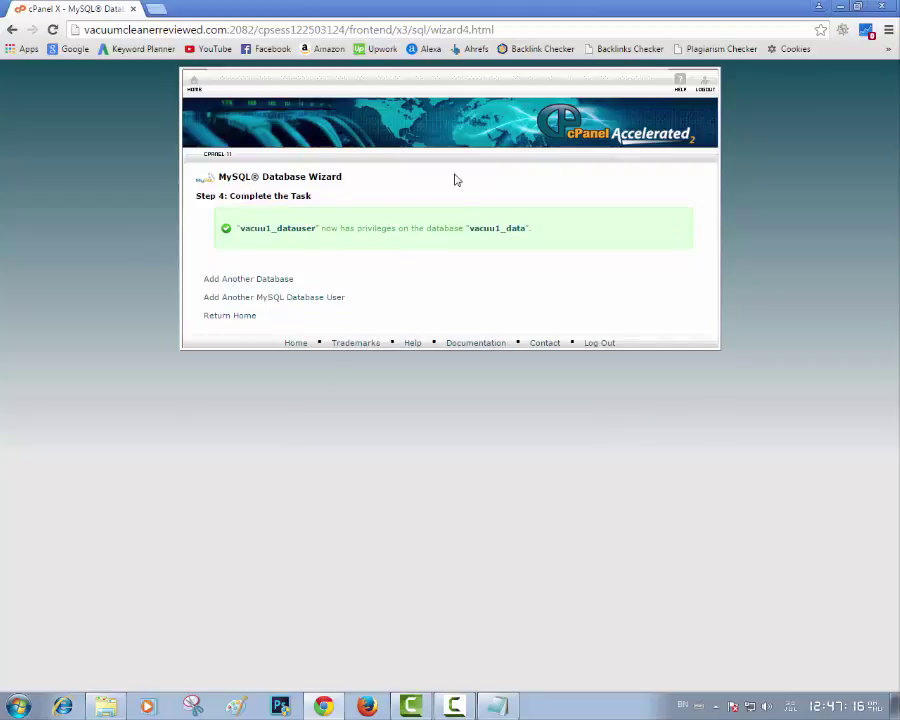
click(296, 343)
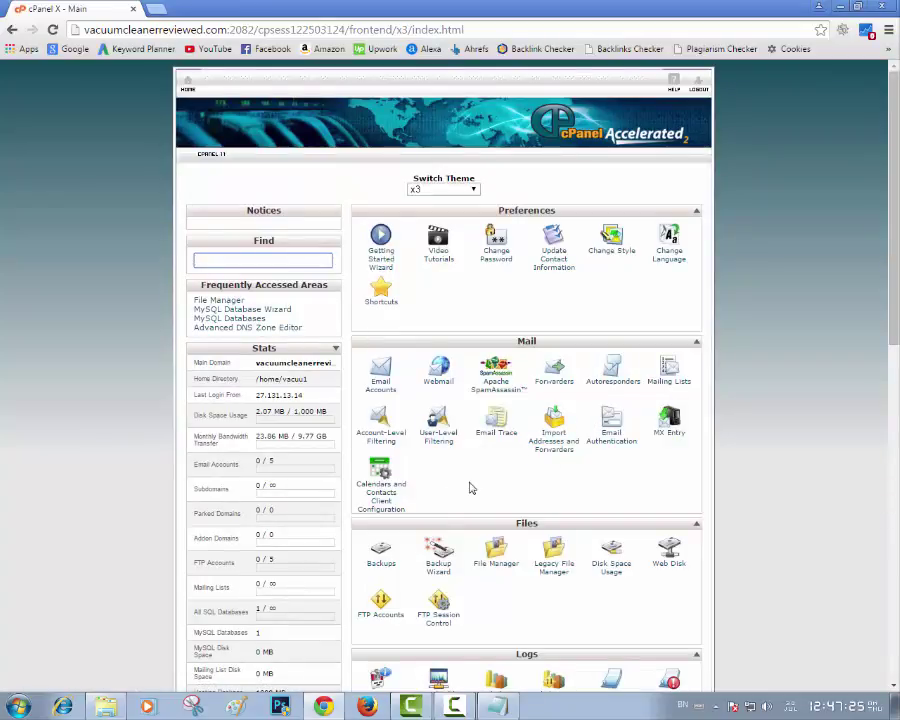
Open File Manager at the public_html web root, then open a new browser tab
click(496, 560)
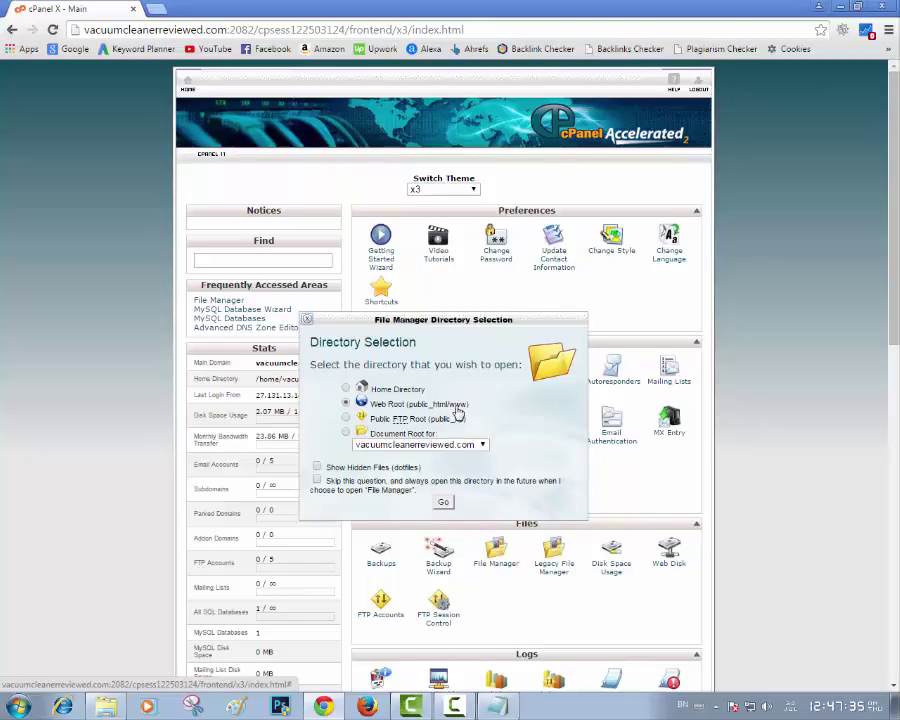
click(443, 501)
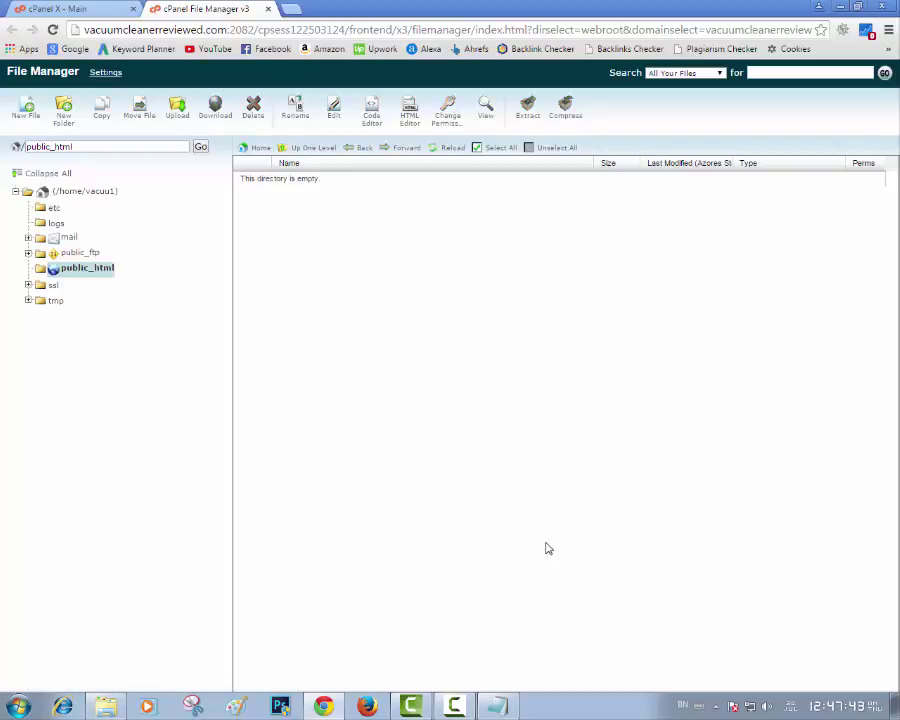
click(291, 9)
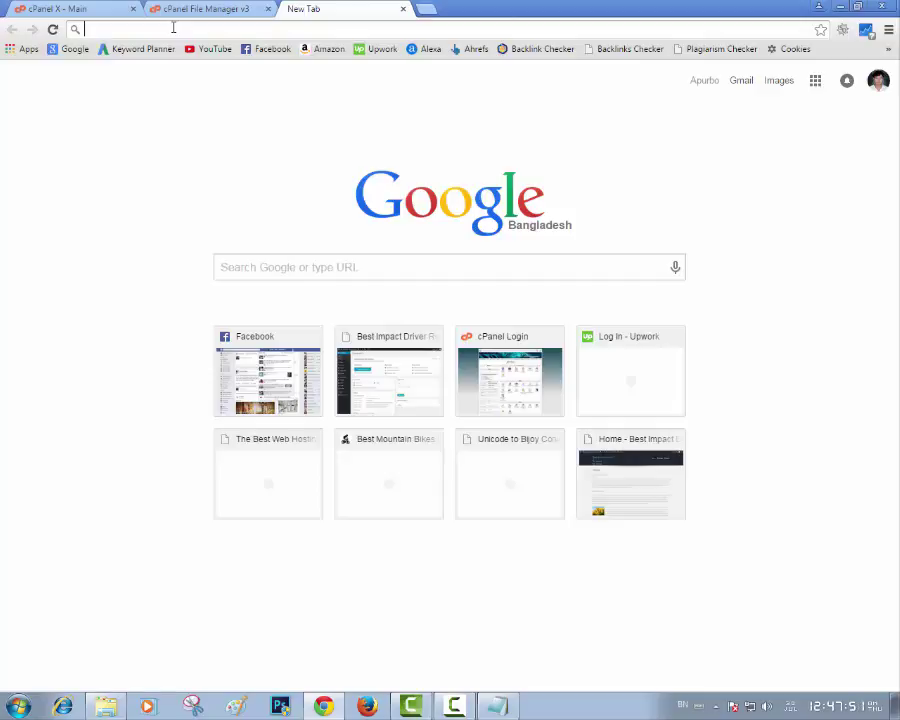
text(www.)
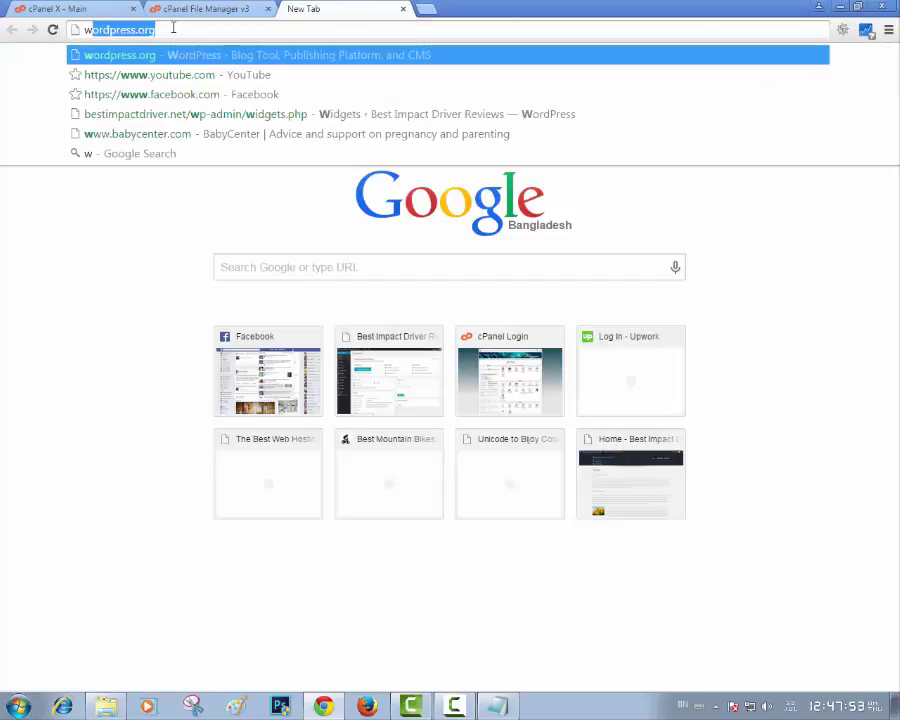
text(wordpre)
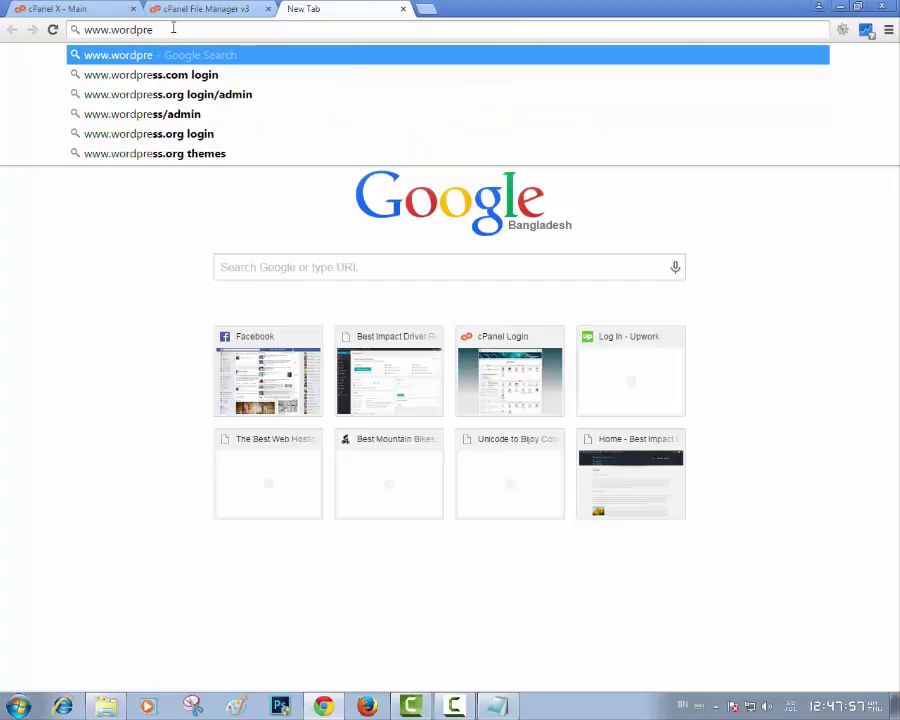
text(ss.o)
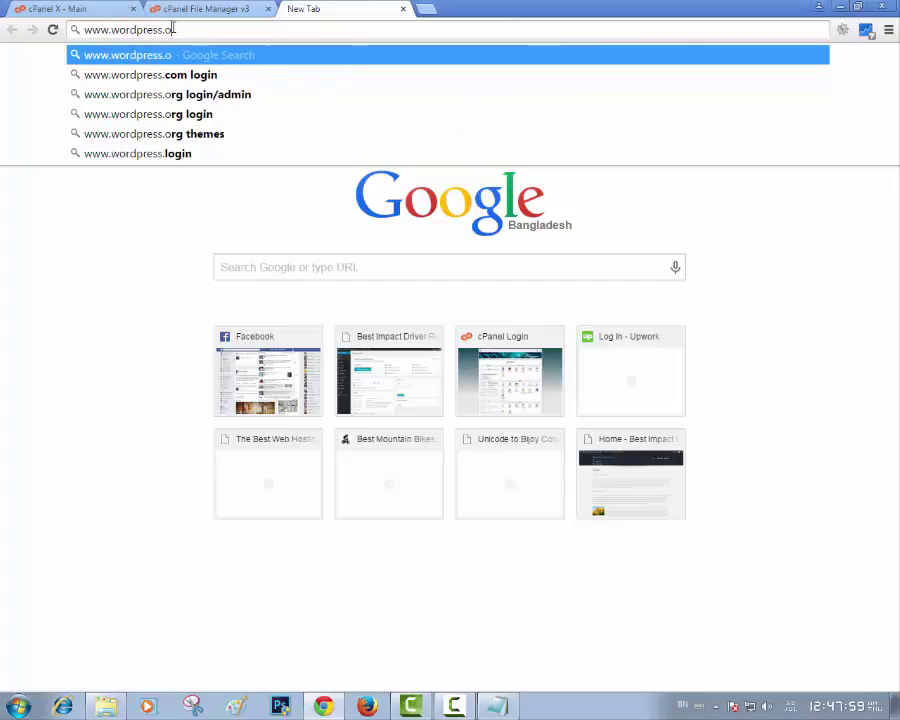
text(rg)
key(Return)
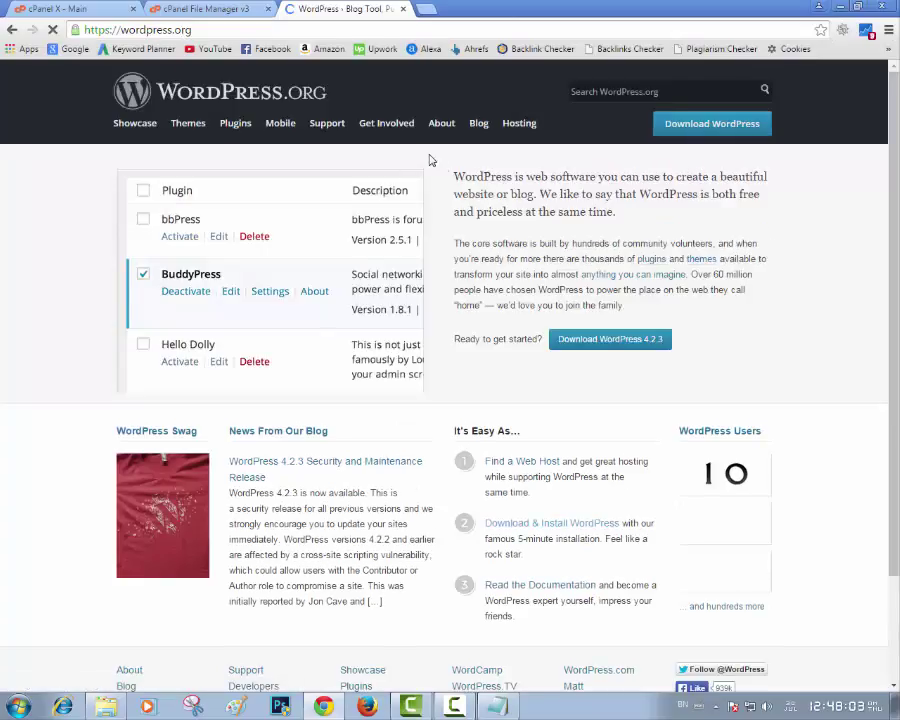
click(707, 137)
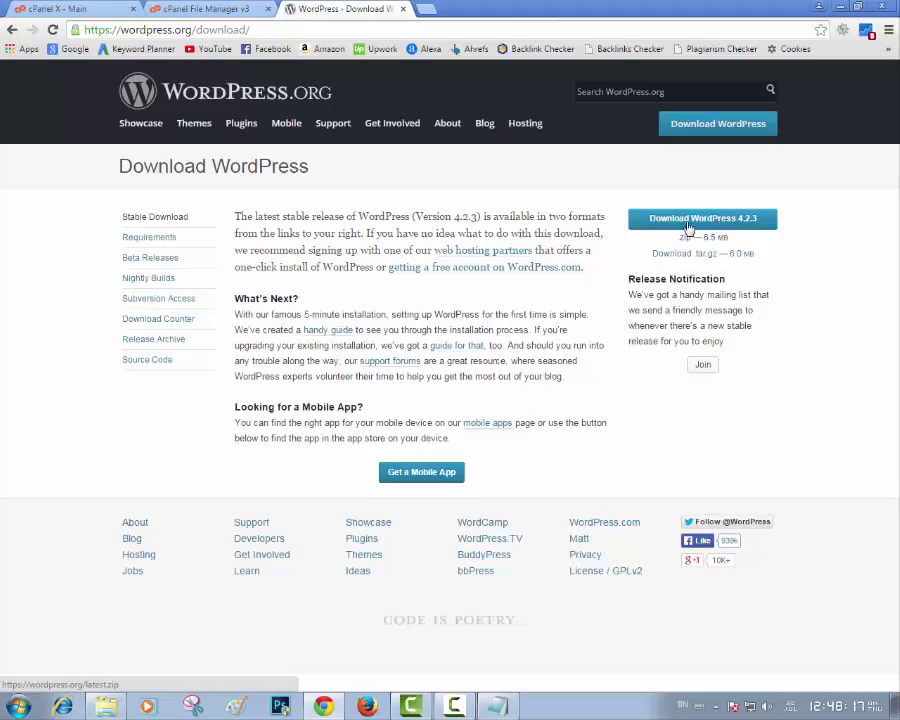
key(super+d)
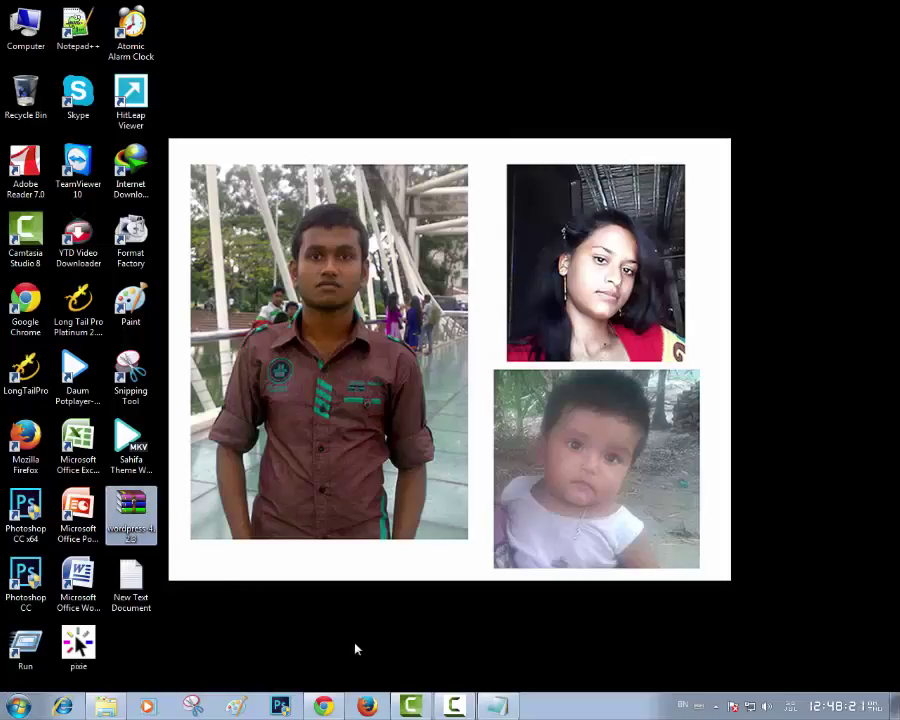
Upload wordpress-4.2.3.zip (6.55 MB) into public_html through File Manager's Upload page
key(super+d)
click(199, 8)
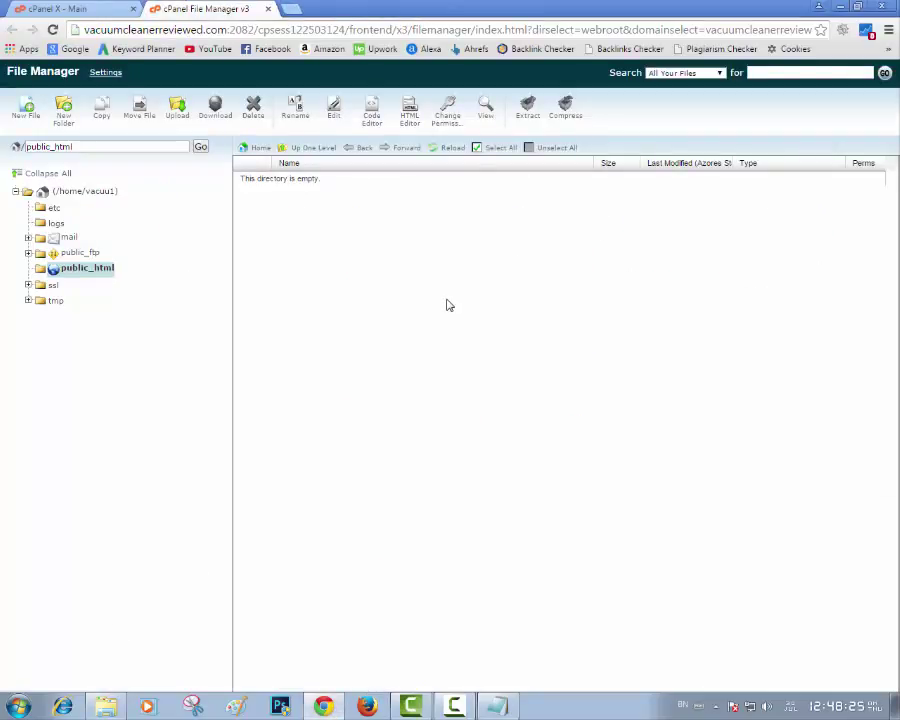
click(177, 110)
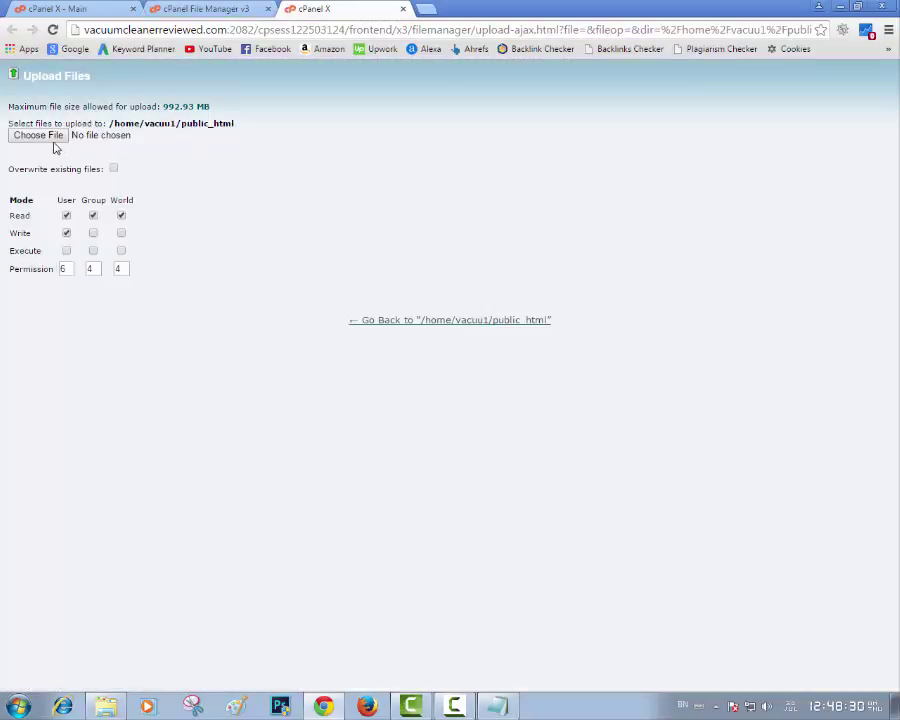
click(38, 135)
double_click(166, 483)
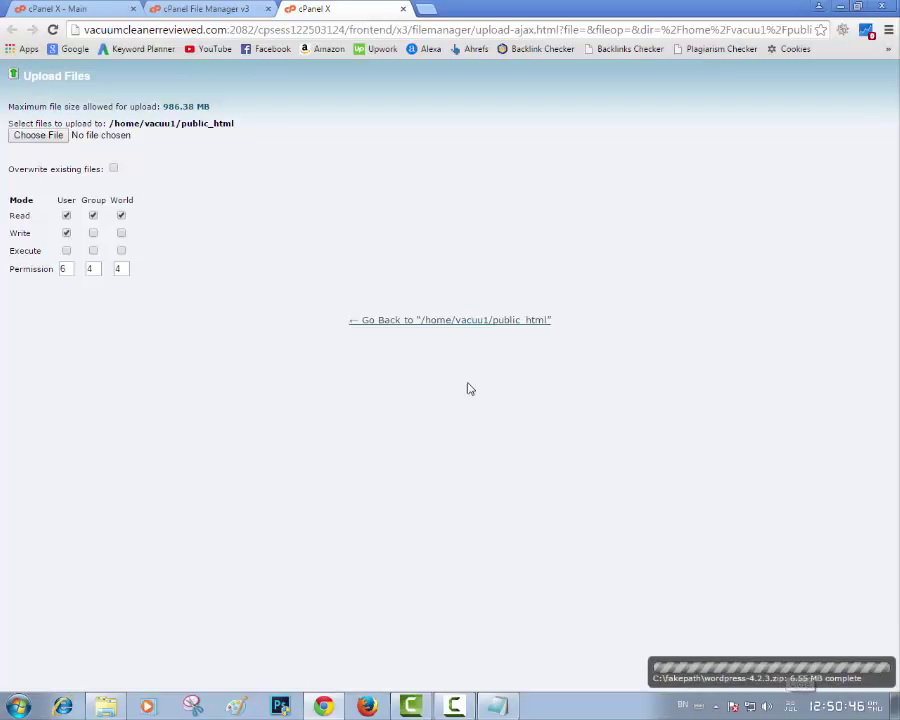
click(403, 10)
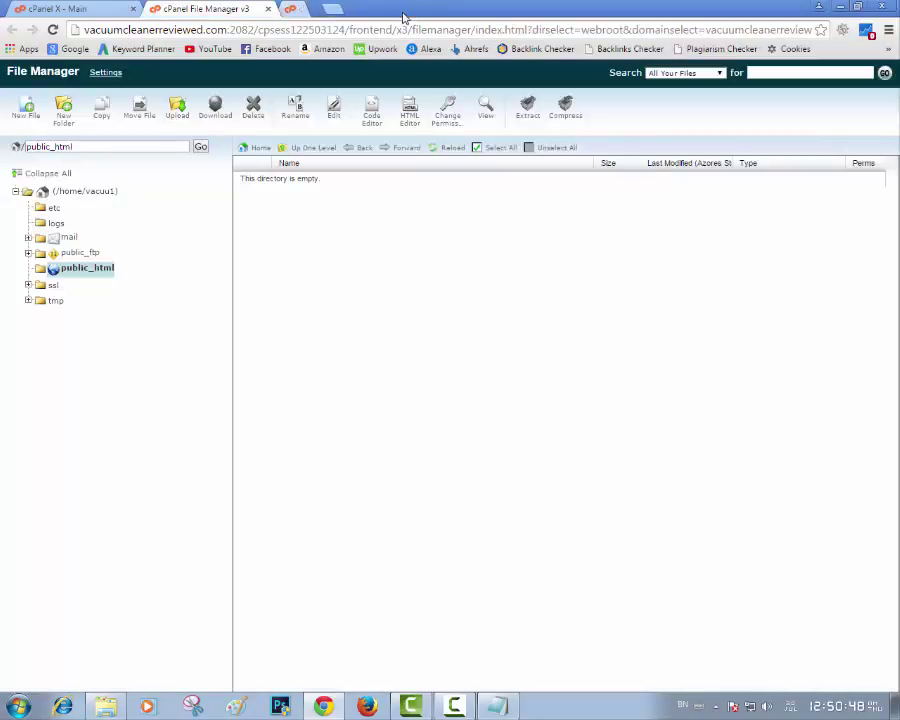
Refresh the file listing and extract wordpress-4.2.3.zip into public_html
click(53, 30)
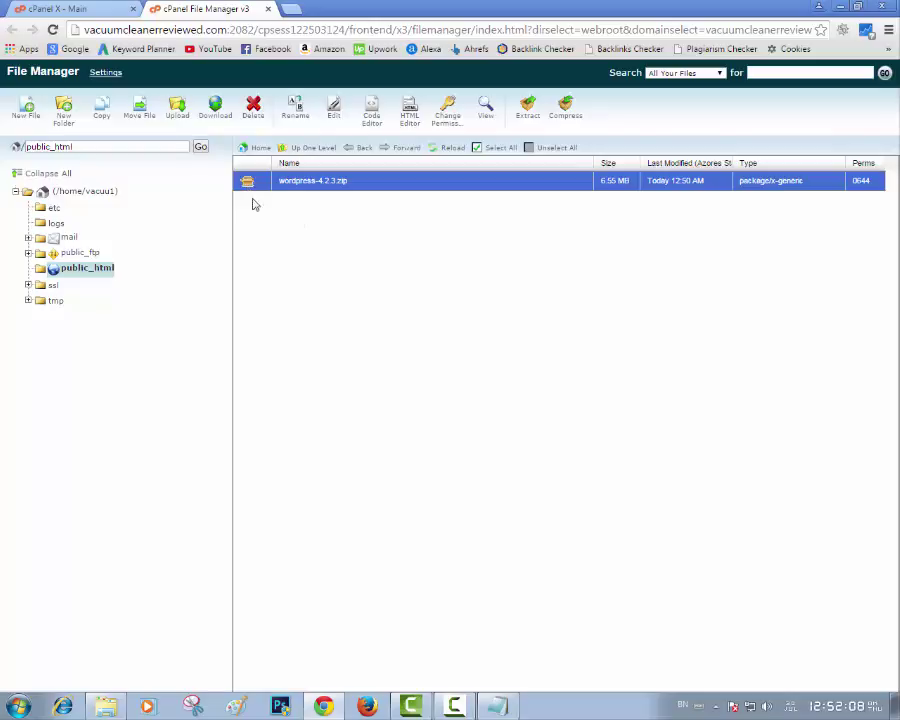
click(528, 116)
click(553, 421)
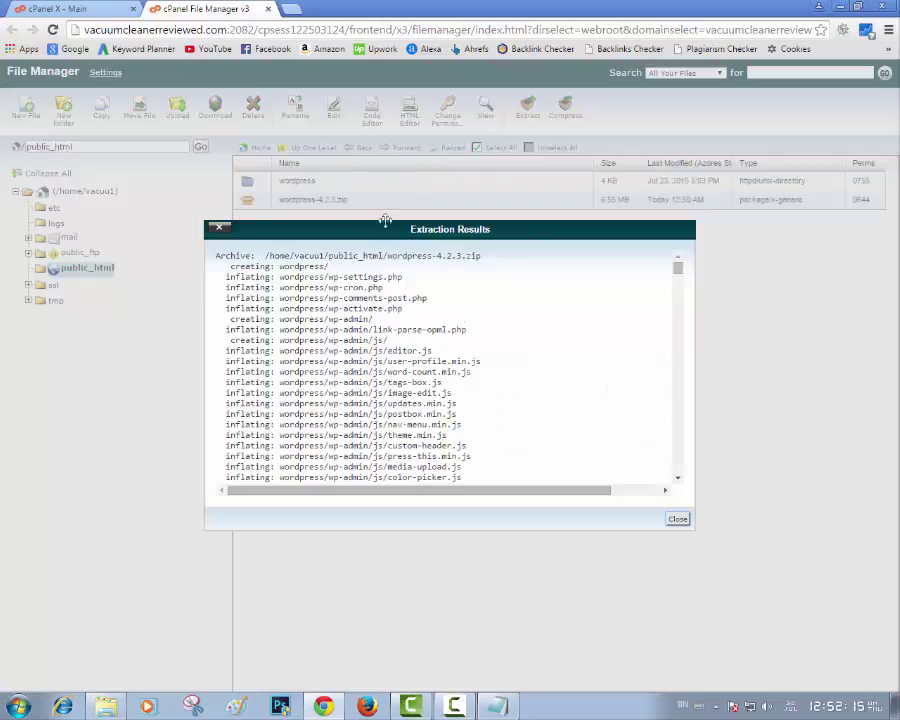
click(678, 518)
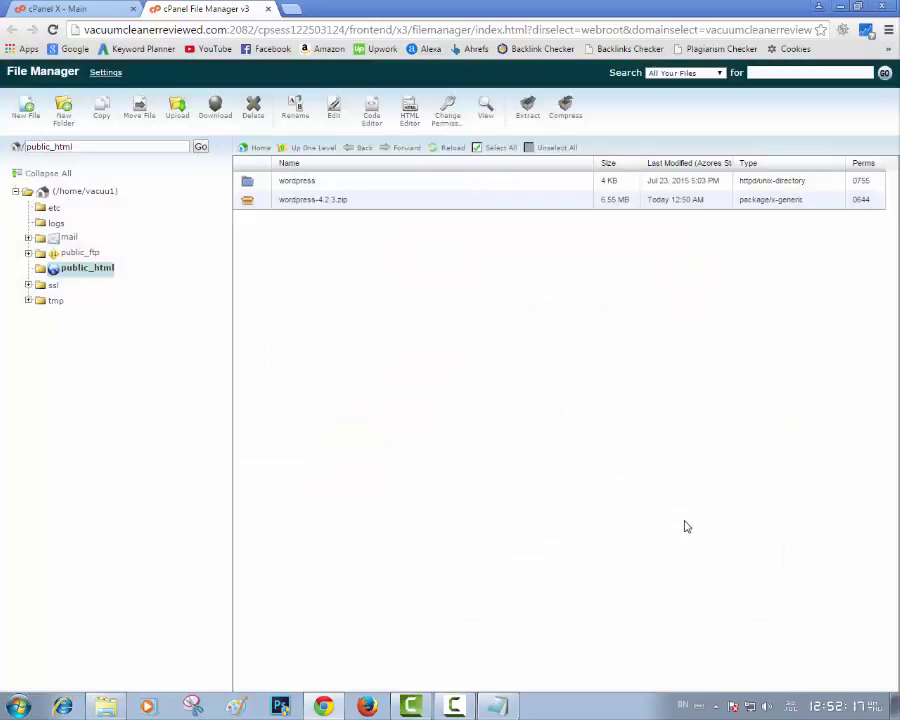
Delete the wordpress-4.2.3.zip archive from public_html
click(258, 201)
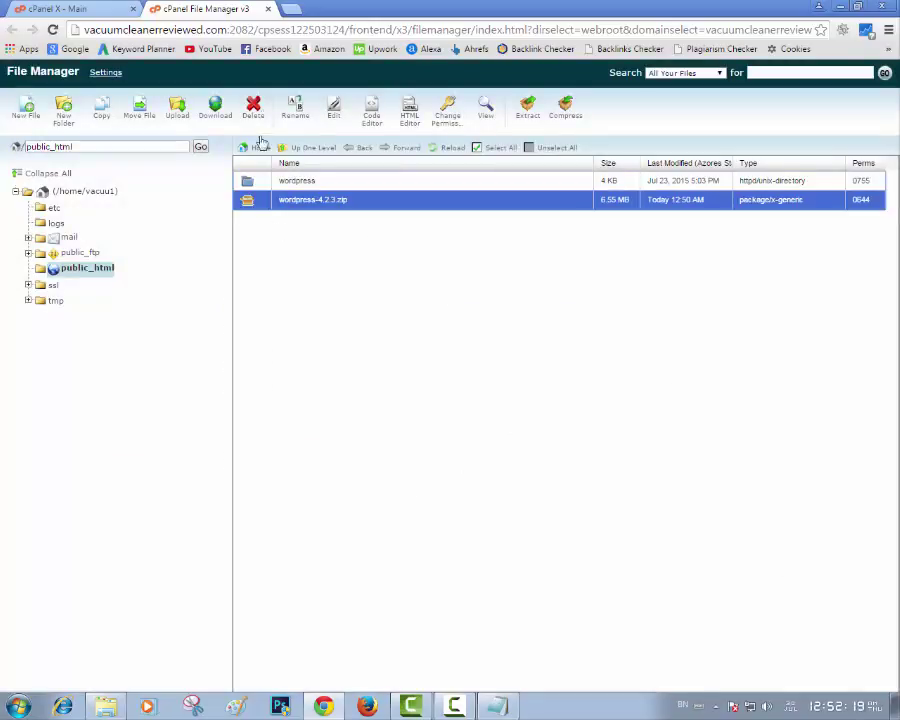
click(253, 107)
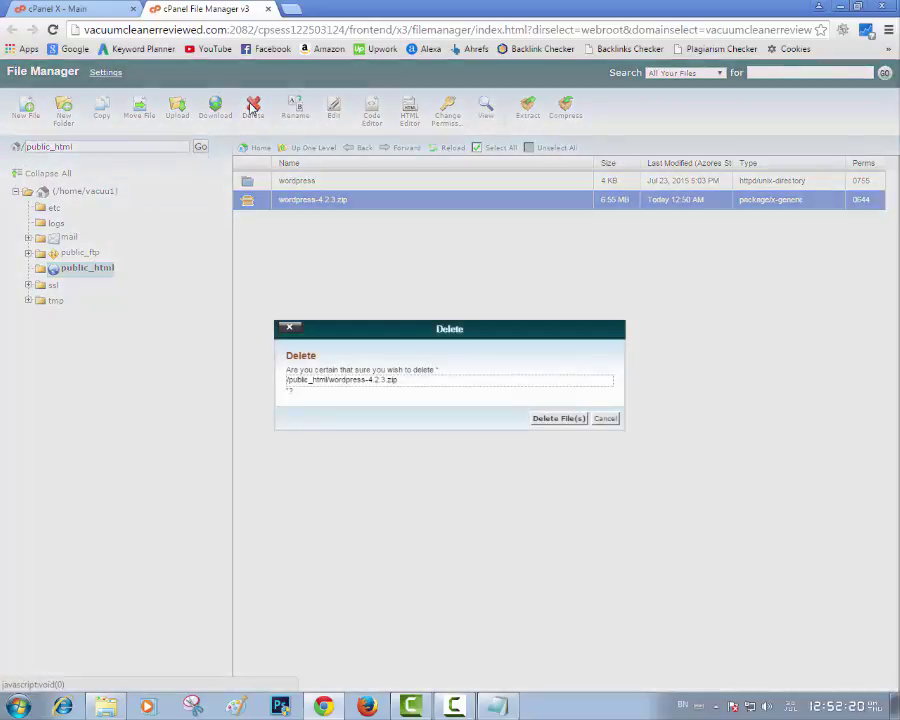
click(541, 418)
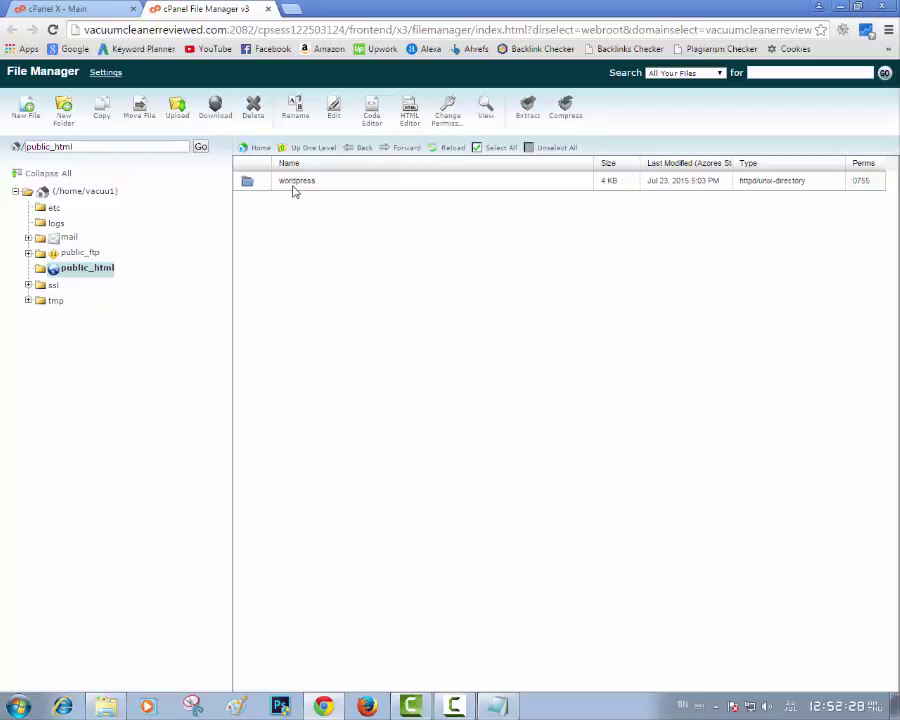
Select all files inside the wordpress folder and move them up into /public_html/
double_click(249, 182)
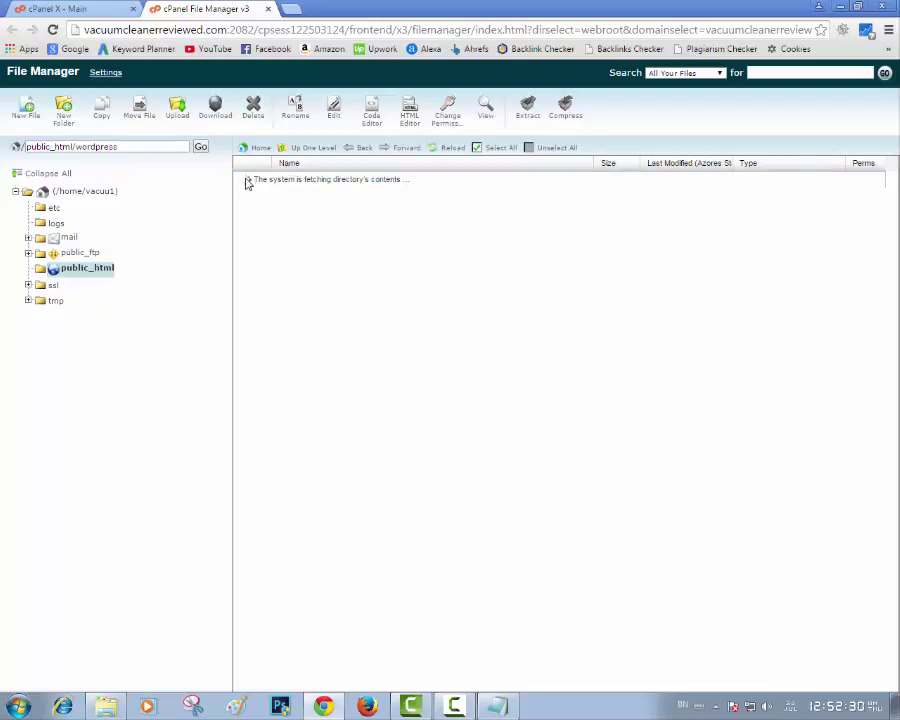
click(408, 530)
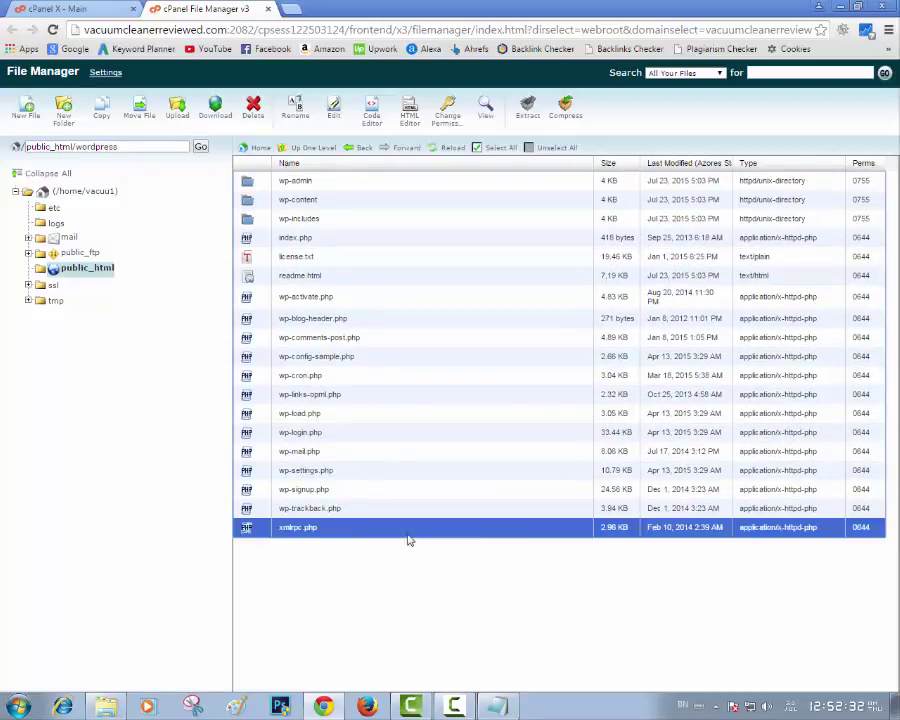
key(shift+Up)
key(shift+Up)
key(shift+Up)
key(shift+Up)
key(shift+Up)
key(shift+Up)
key(shift+Up)
key(shift+Up)
key(shift+Up)
key(shift+Up)
key(shift+Up)
key(shift+Up)
key(shift+Up)
key(shift+Up)
key(shift+Up)
key(shift+Up)
key(shift+Up)
key(shift+Up)
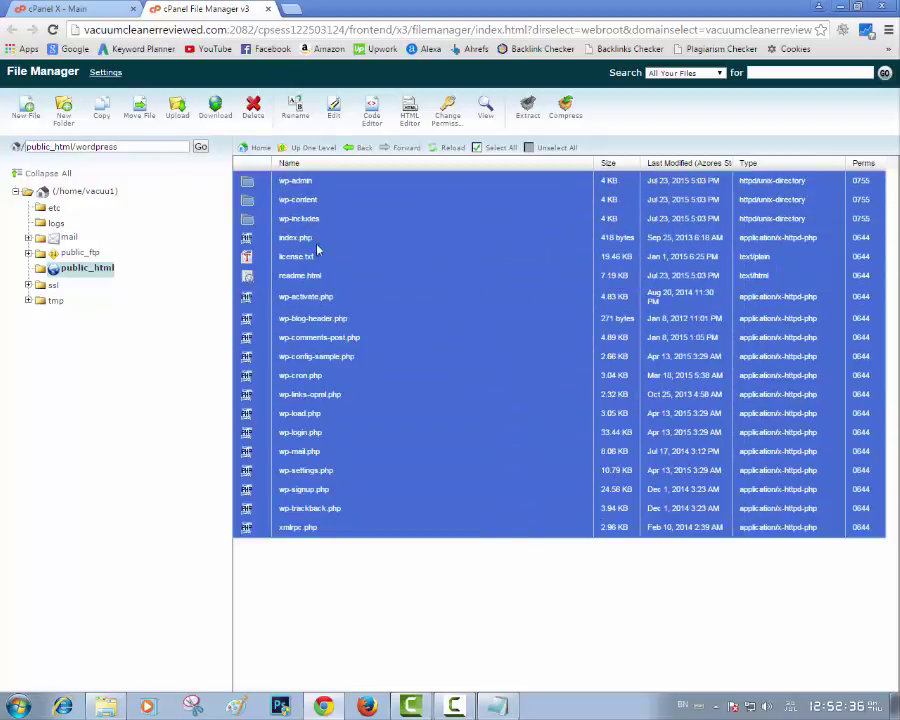
click(138, 118)
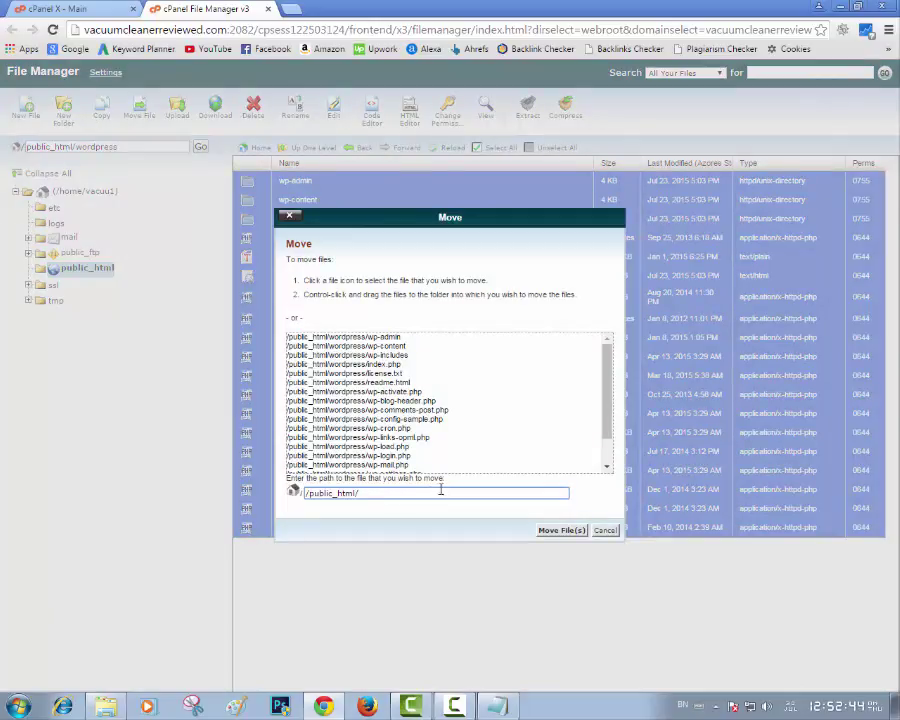
click(546, 530)
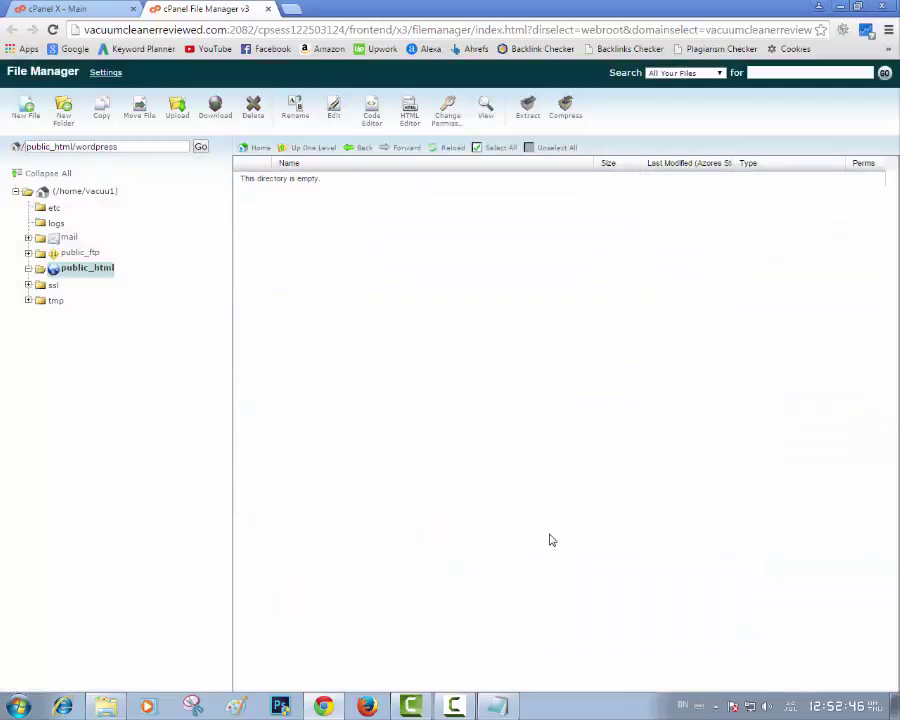
Delete the emptied wordpress folder from public_html and open a new browser tab
click(42, 269)
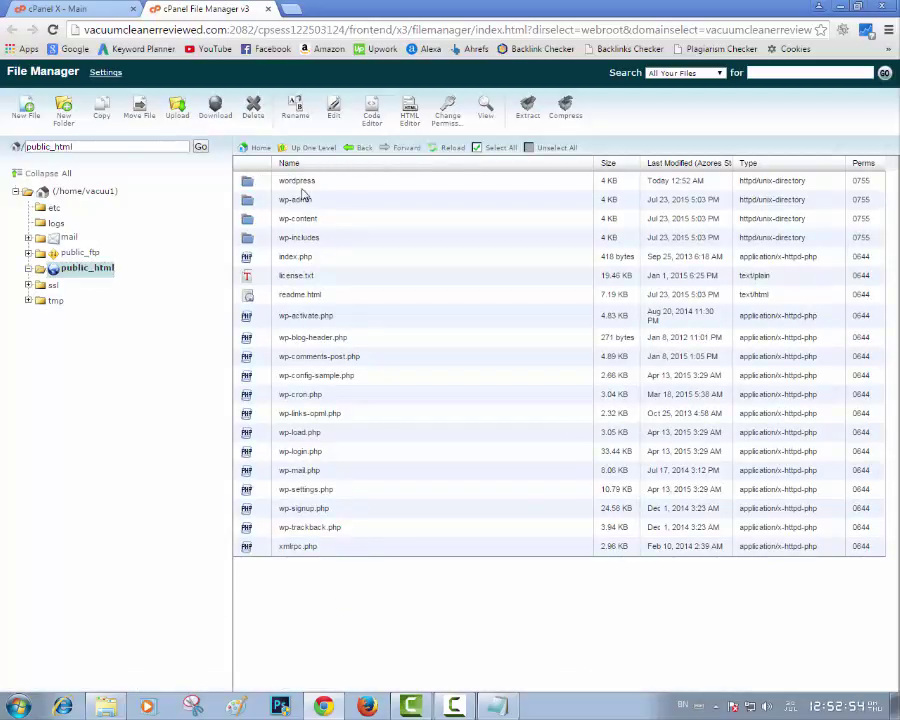
click(254, 184)
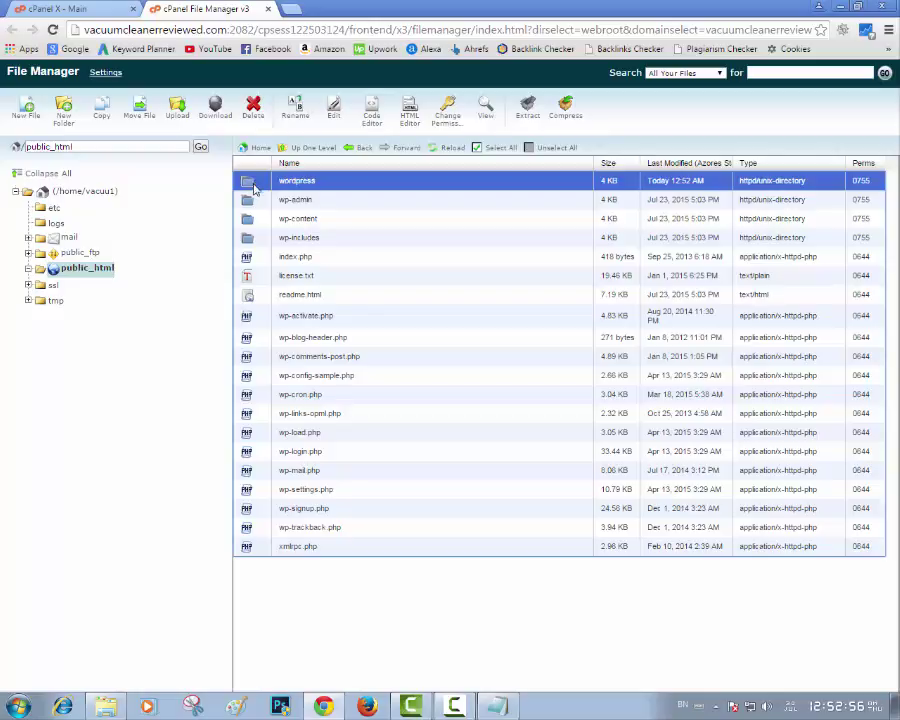
click(253, 108)
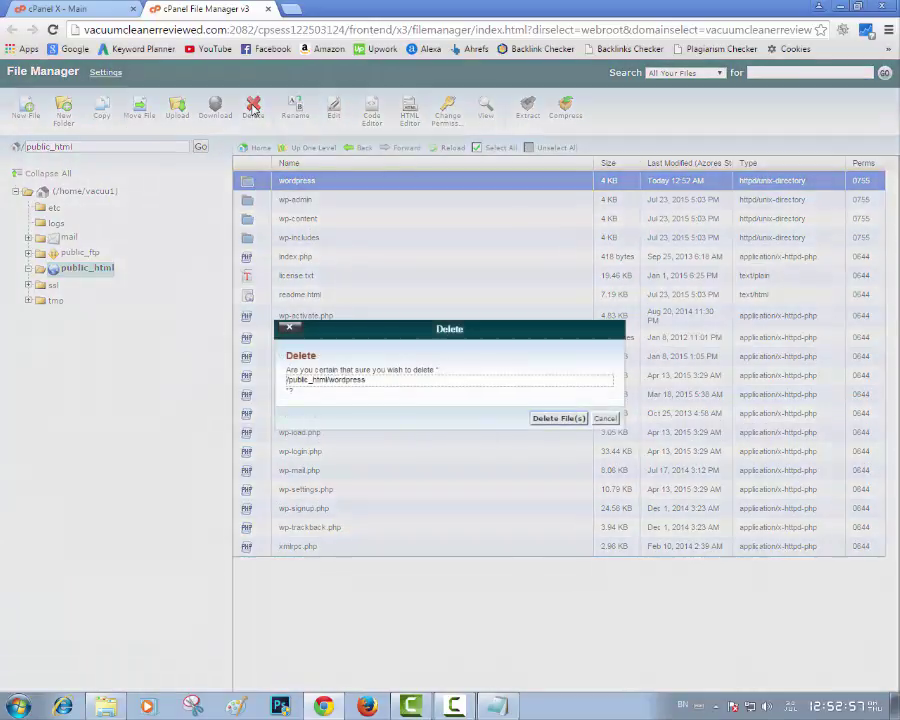
click(560, 419)
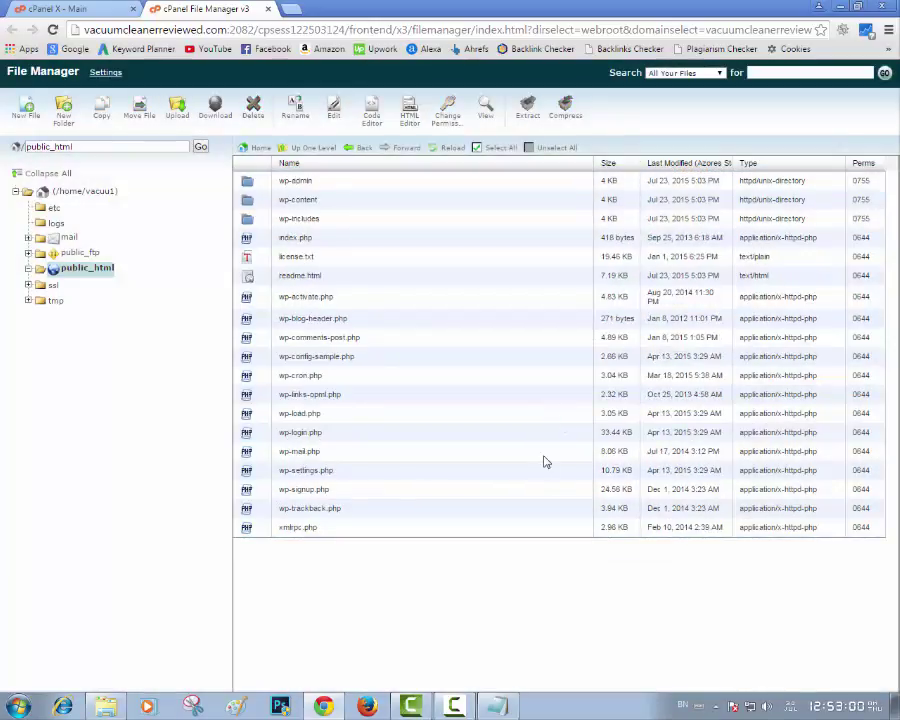
click(293, 9)
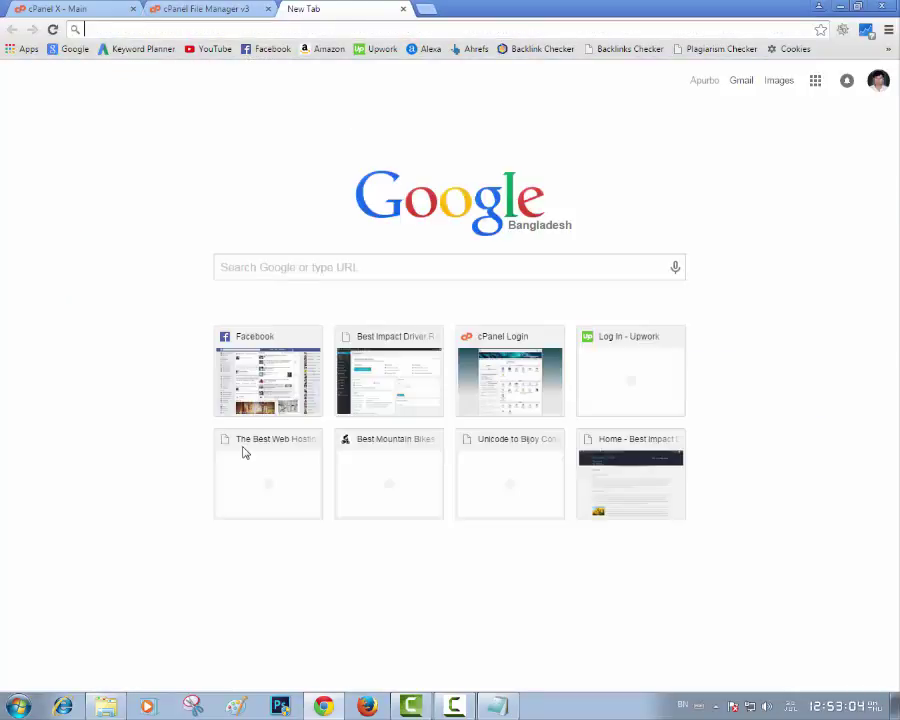
Load vacuumcleanerreviewed.com and start the WordPress installer in English (United States)
text(v)
key(End)
key(BackSpace)
key(BackSpace)
key(BackSpace)
key(BackSpace)
key(BackSpace)
key(BackSpace)
key(BackSpace)
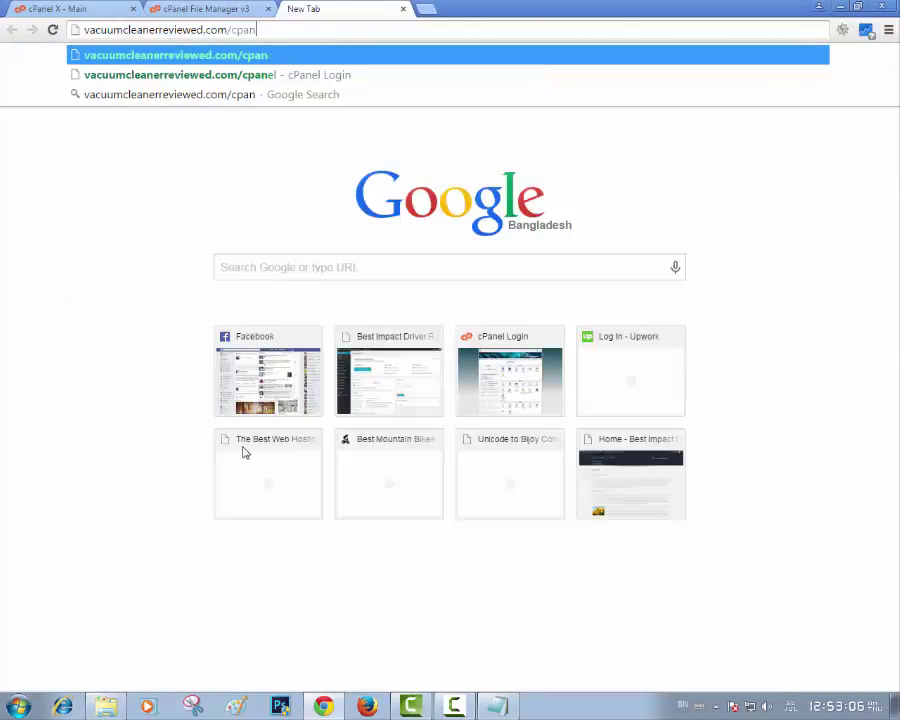
key(Return)
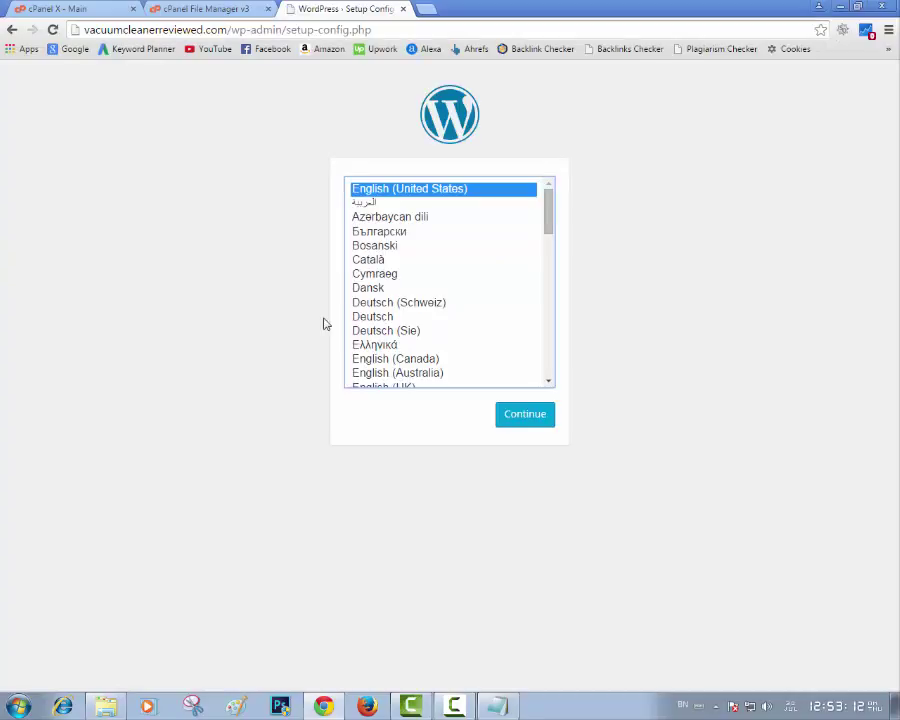
click(527, 422)
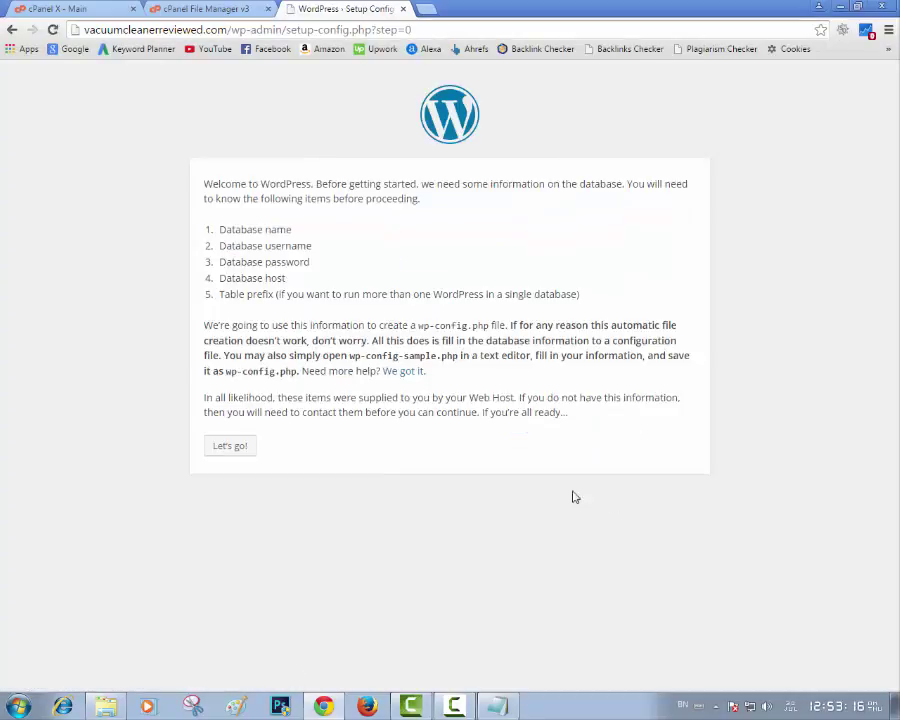
click(222, 453)
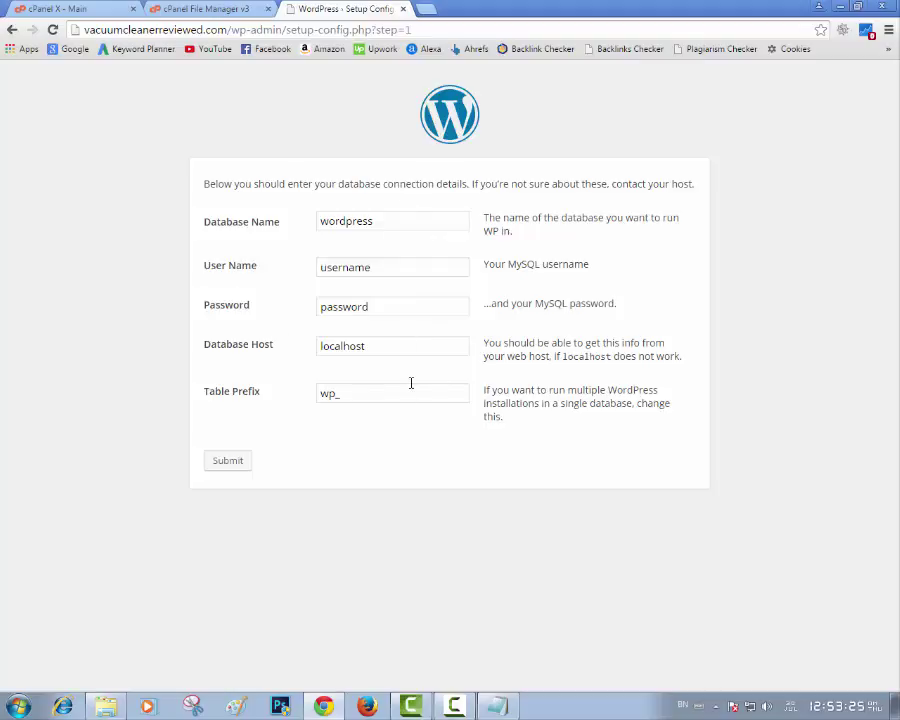
Paste the database name from the Notepad notes into the Database Name field
click(498, 706)
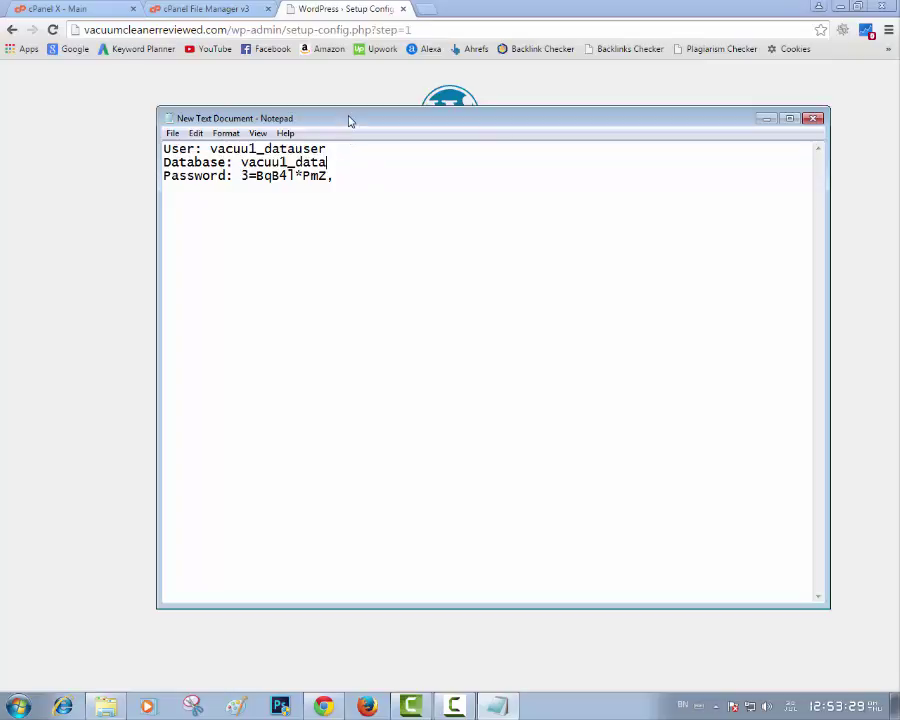
drag(350, 121, 528, 315)
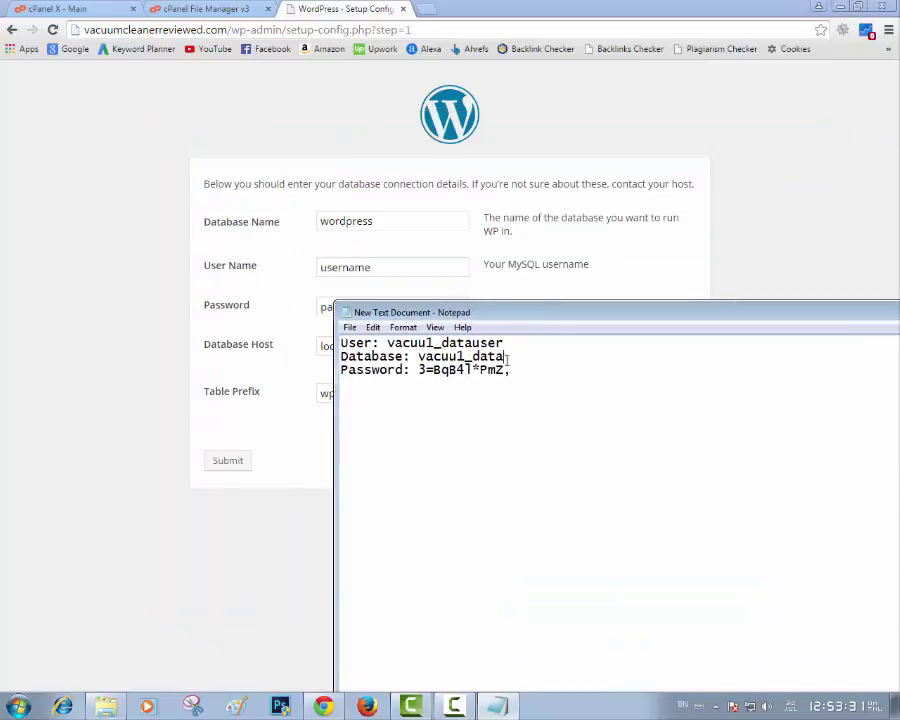
drag(506, 357, 422, 357)
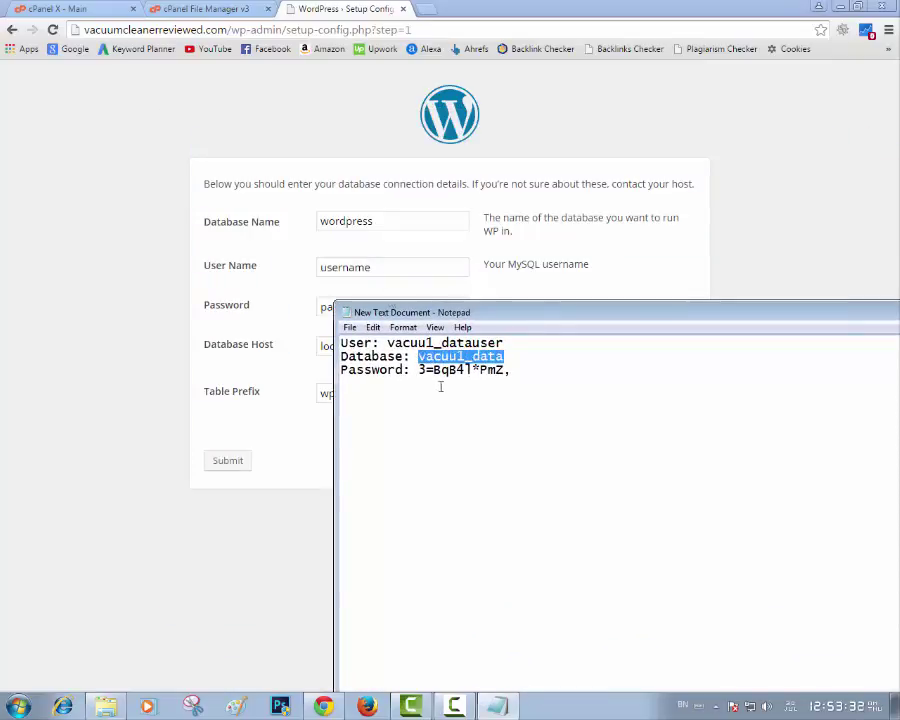
drag(390, 221, 233, 213)
text(vacuu1_data)
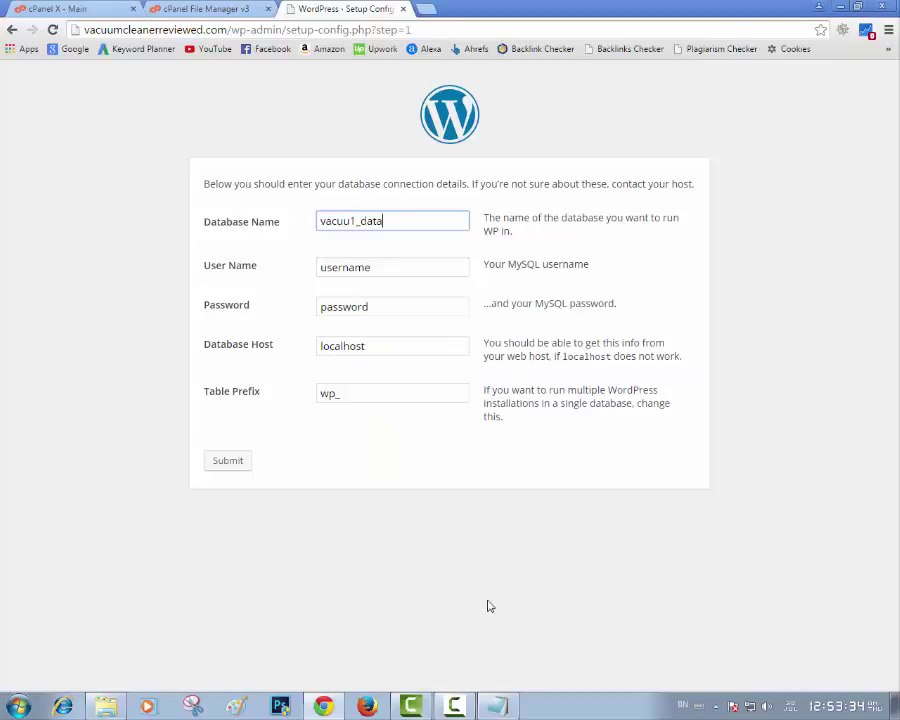
Copy the database user name from the notes into the User Name field
key(alt+Tab)
drag(511, 343, 388, 343)
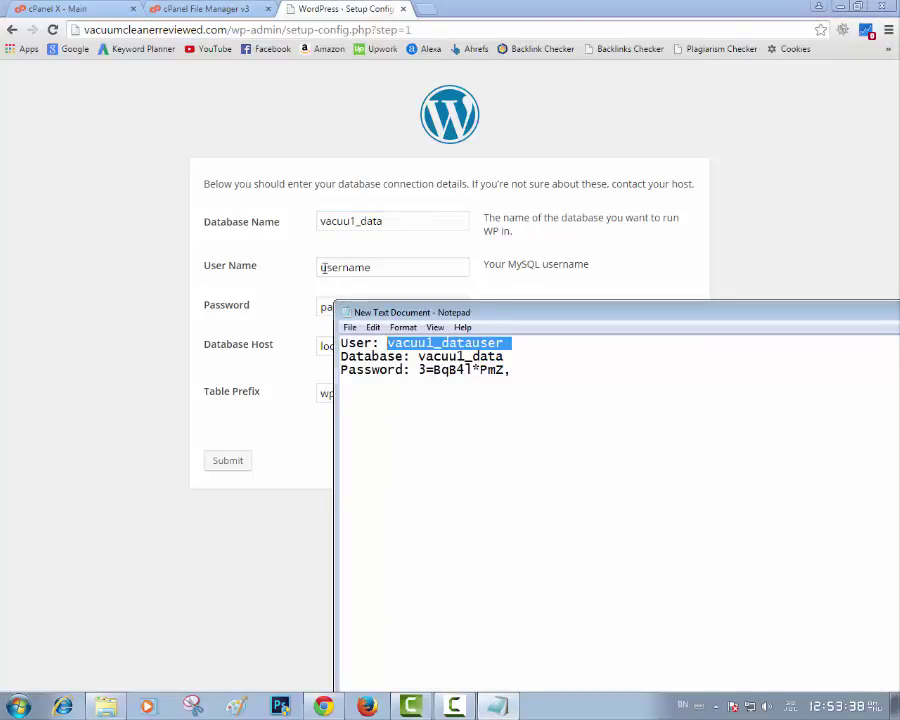
key(ctrl+c)
click(404, 264)
drag(404, 264, 267, 258)
key(ctrl+v)
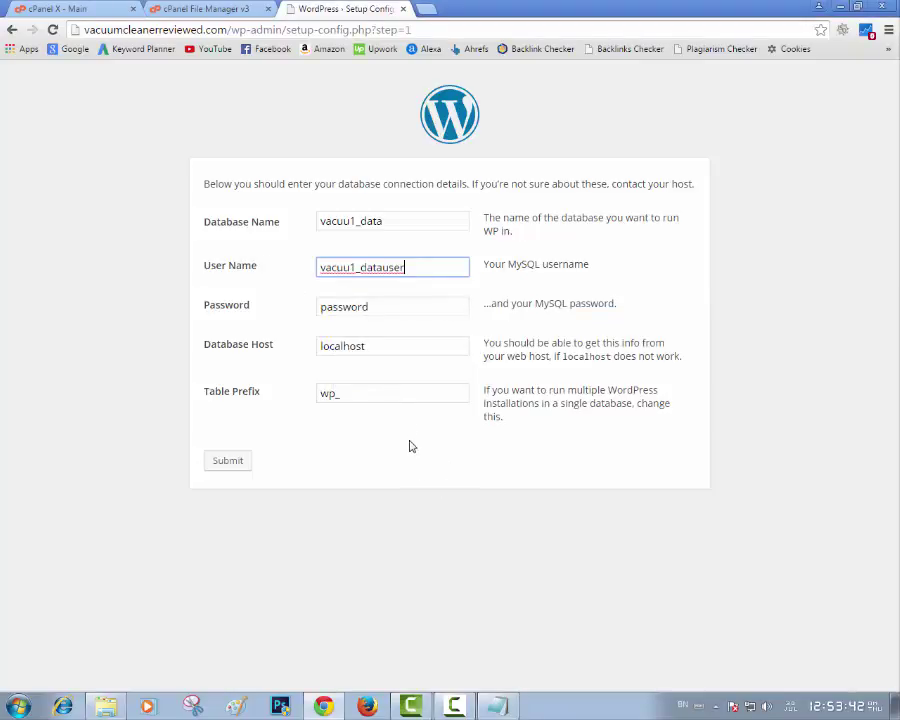
Copy the database password from the notes into the Password field
key(alt+Tab)
click(528, 371)
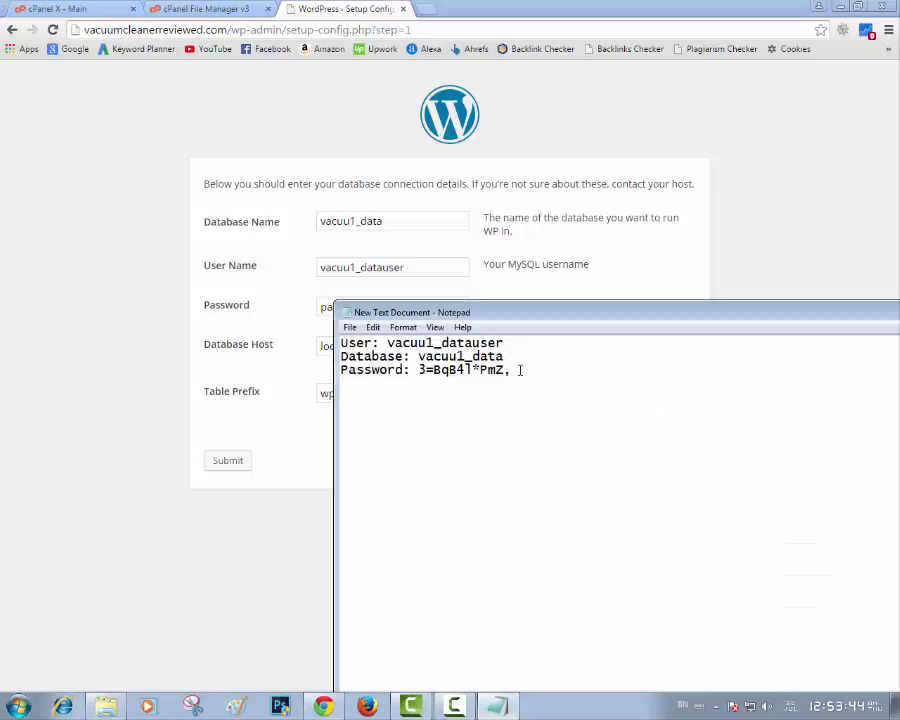
drag(520, 370, 421, 369)
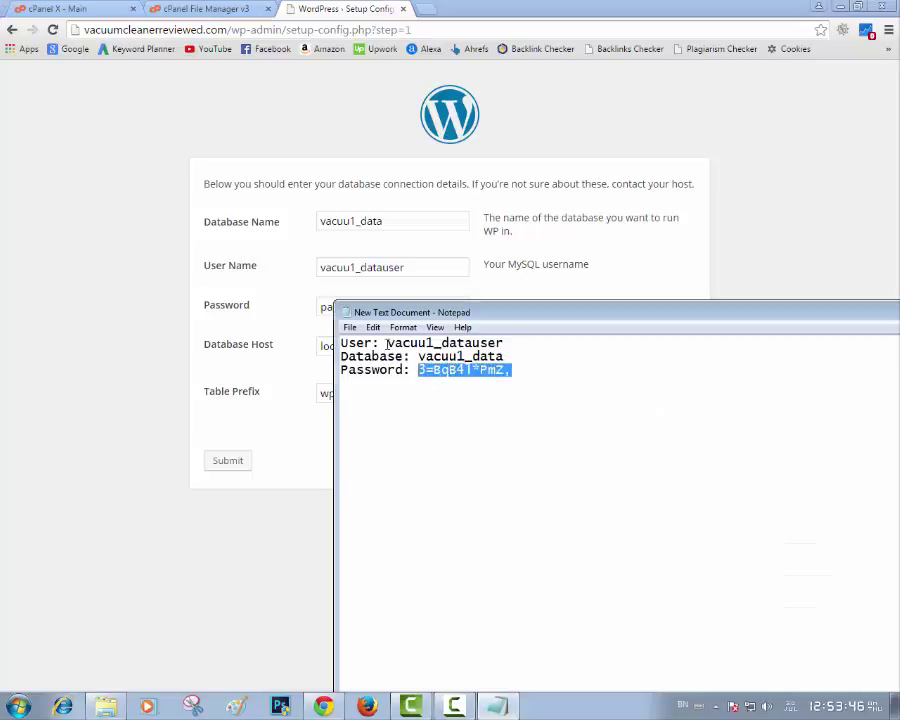
key(alt+Tab)
drag(408, 310, 265, 307)
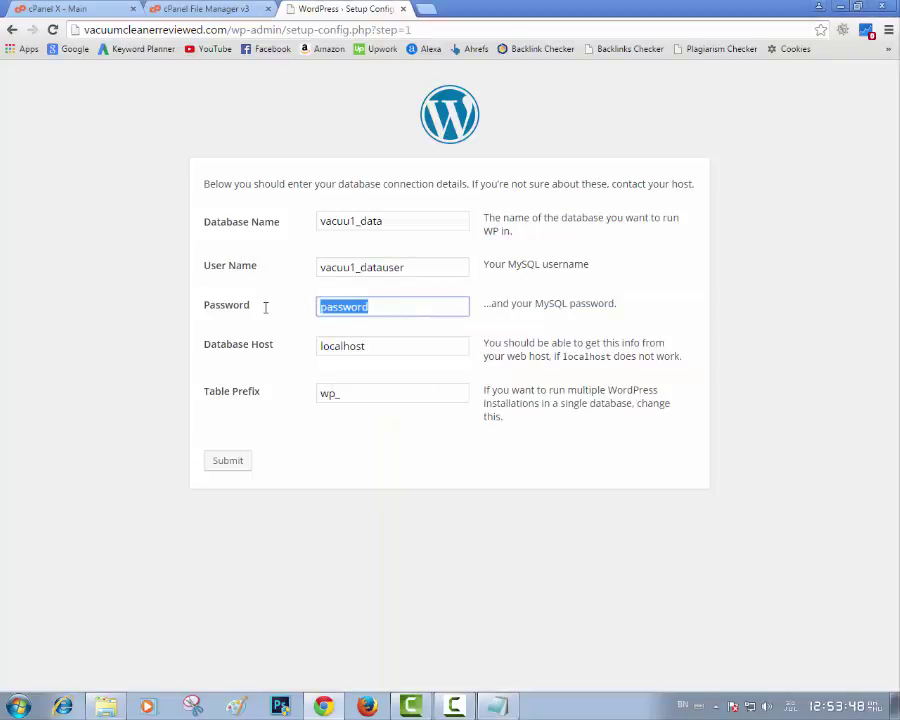
key(ctrl+v)
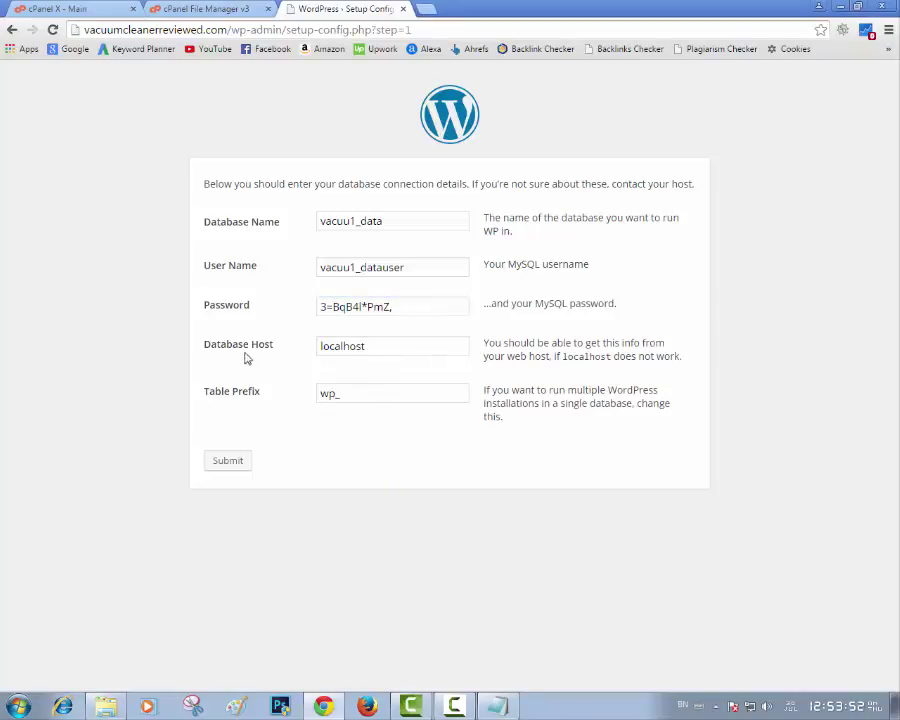
Edit the Database Host field and submit the database connection details
key(Tab)
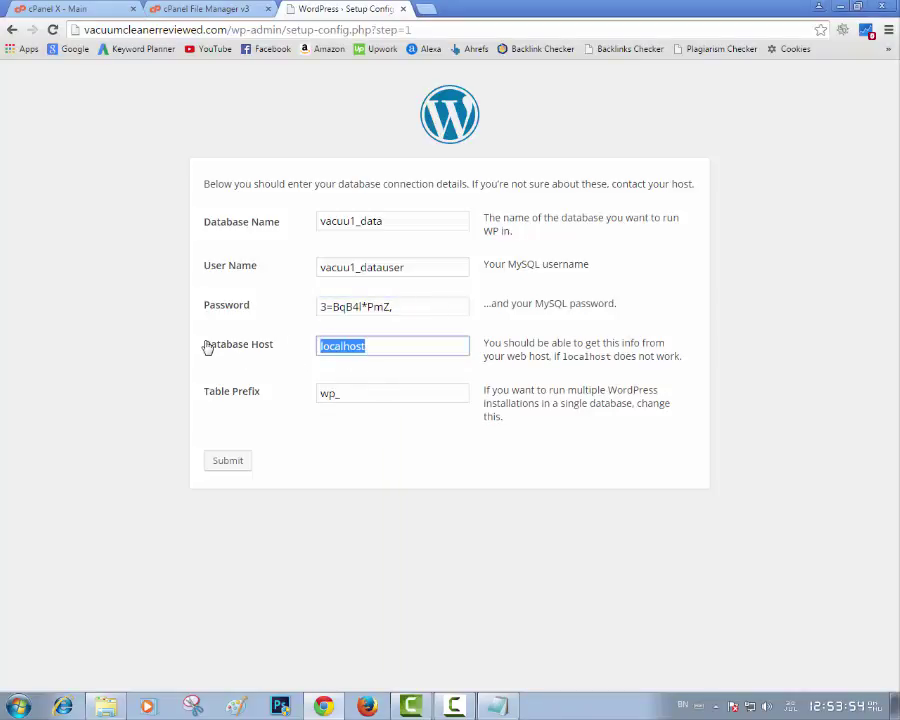
key(BackSpace)
click(290, 364)
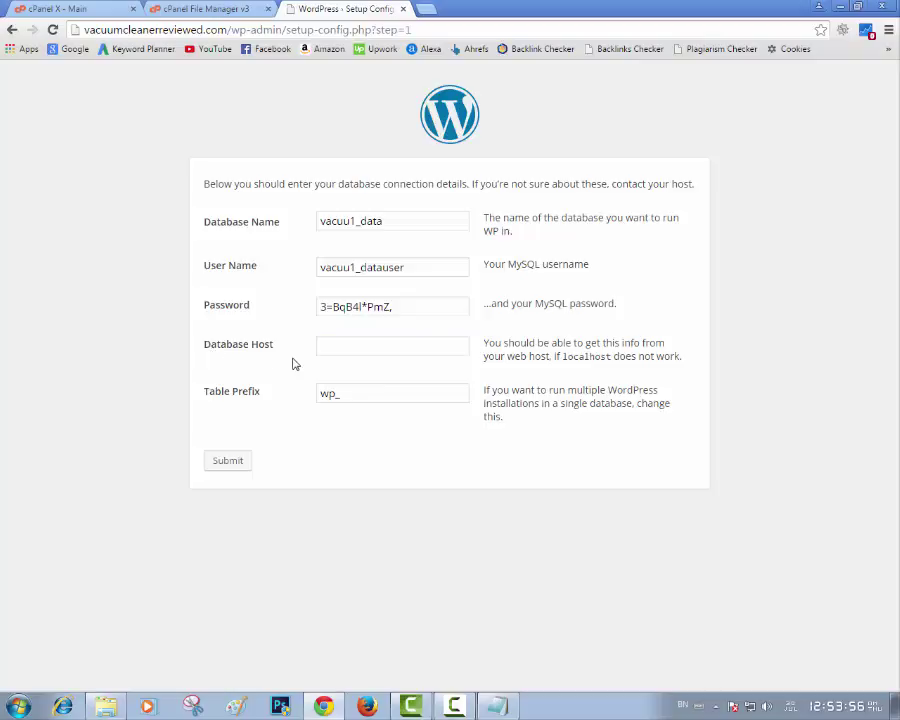
click(234, 466)
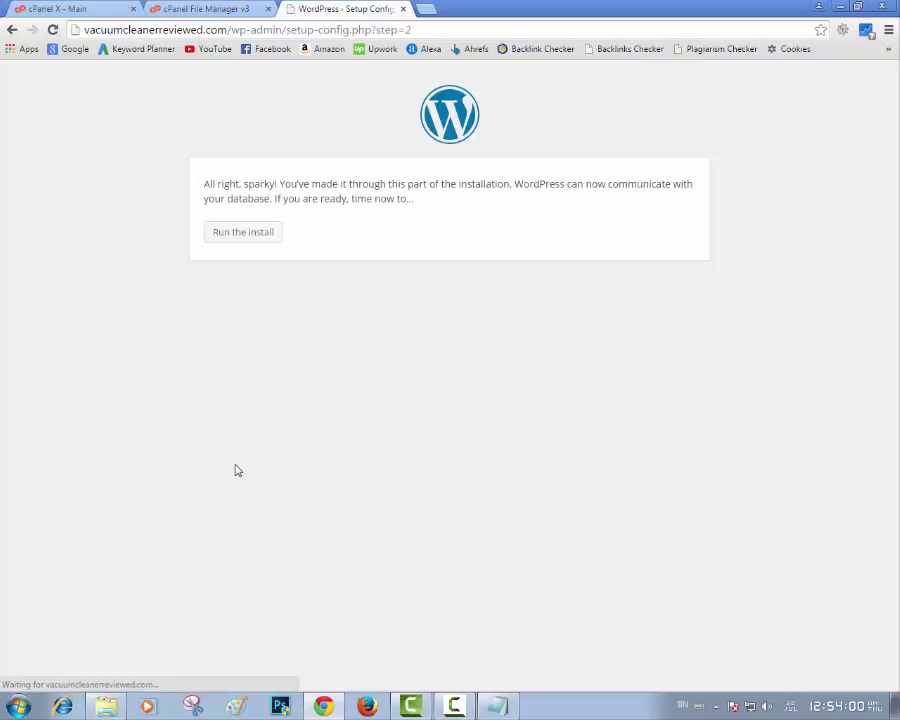
Run the install from the 'All right, sparky!' page
click(240, 236)
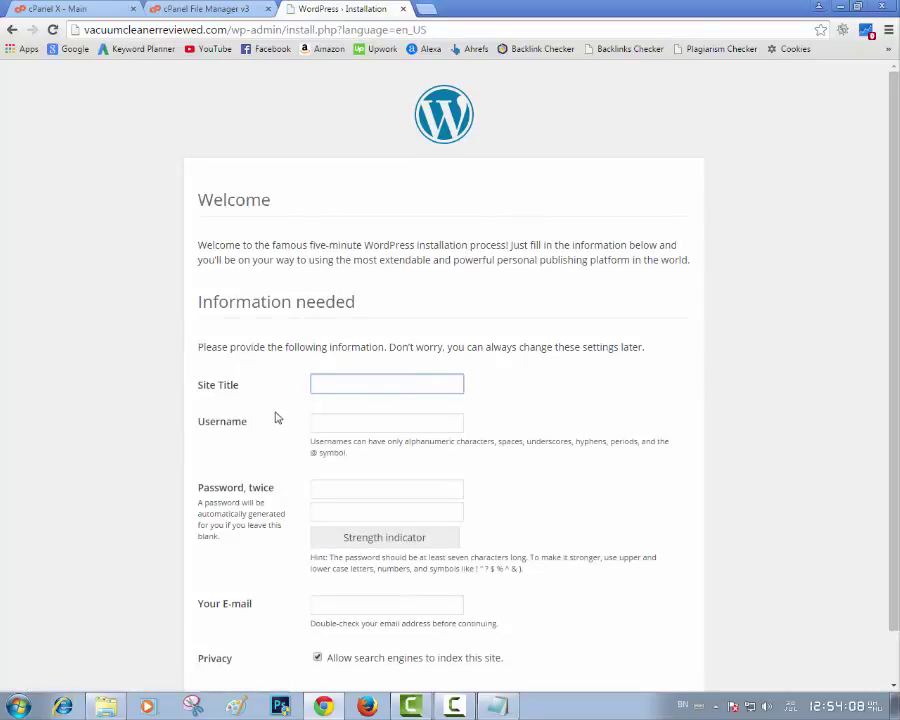
Fix the misspelled 'Clenear' so the site title reads 'Vacuum Cleaner Reviews'
scroll(274, 405, down, 1)
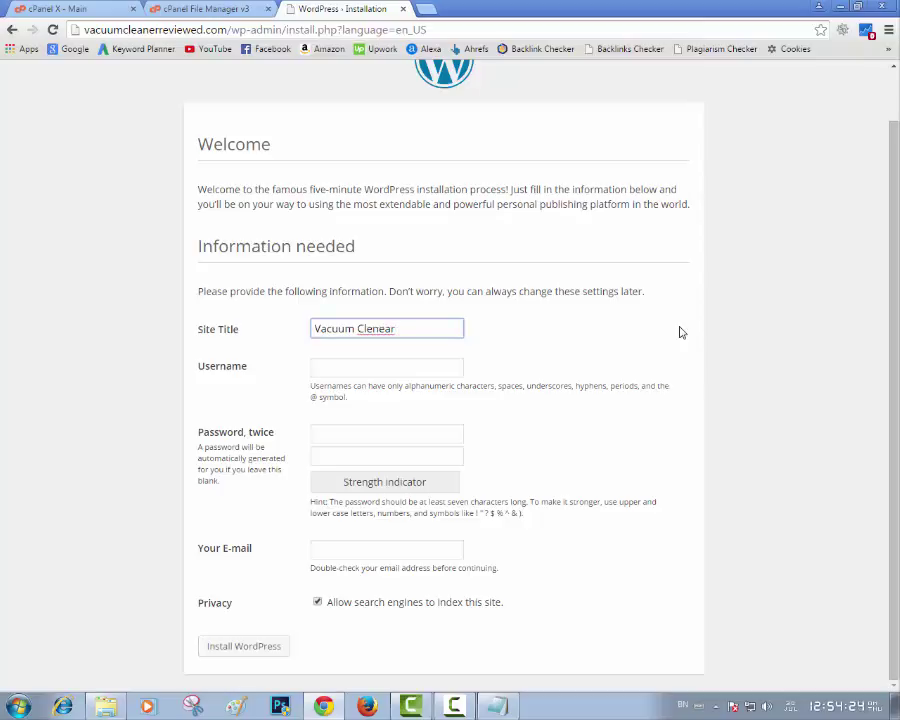
right_click(378, 329)
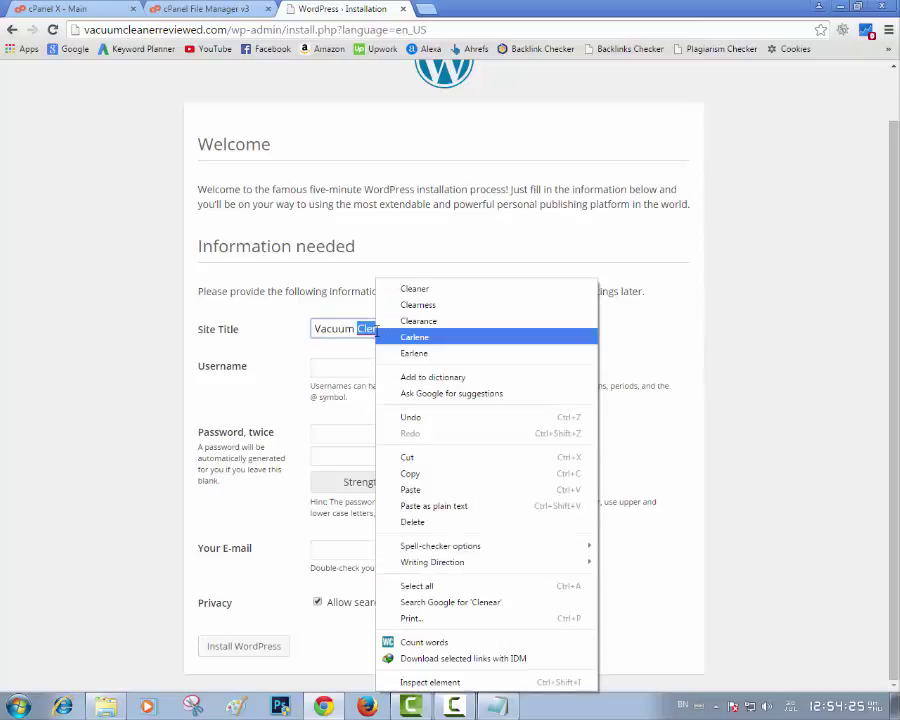
click(424, 291)
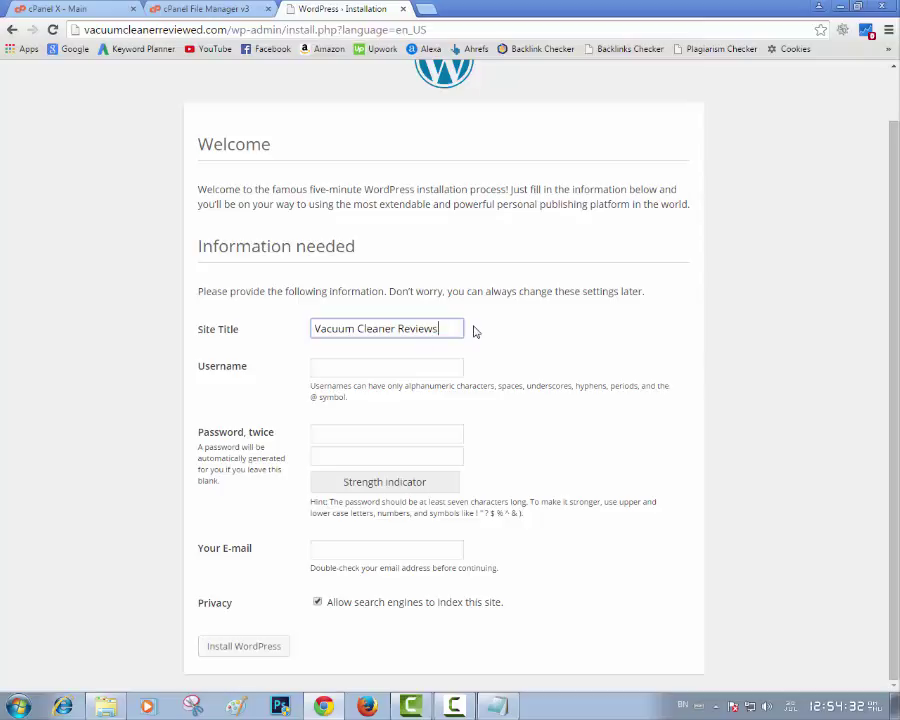
Enter username admin, type the admin password twice, and submit the form
click(366, 369)
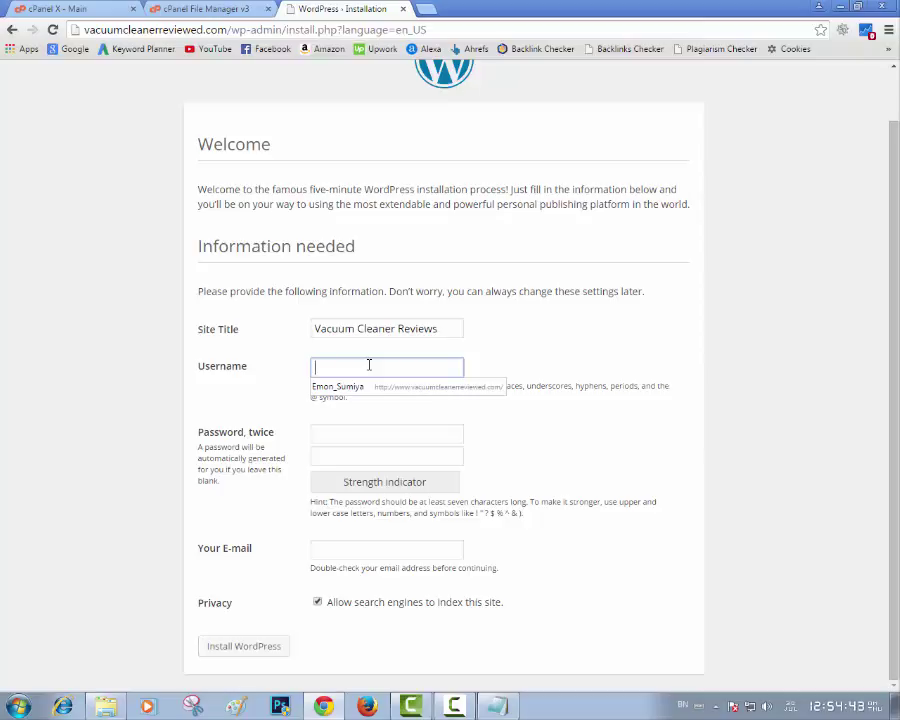
text(admin)
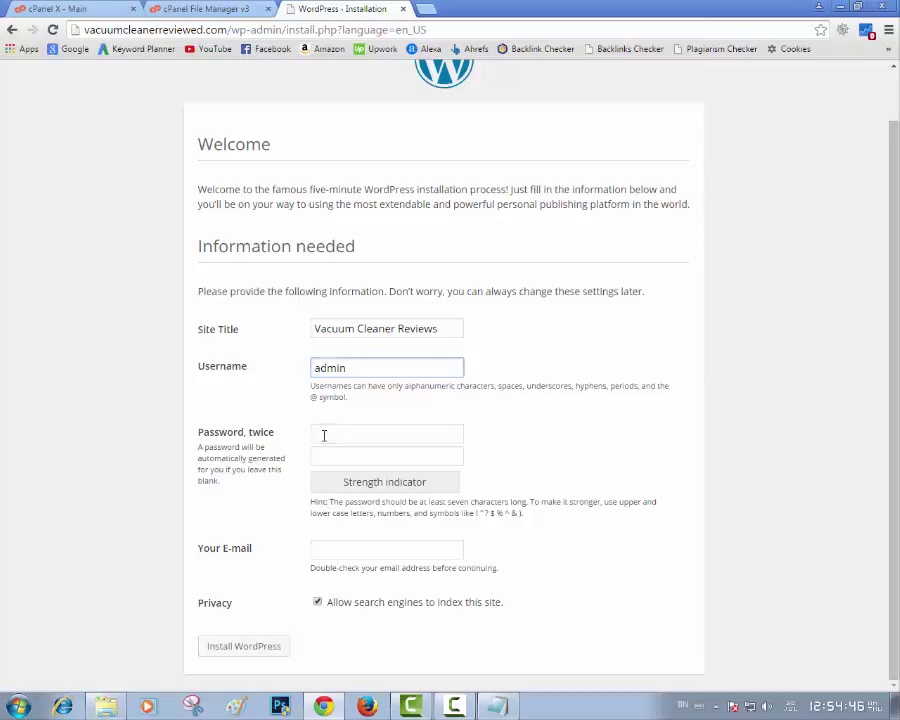
click(377, 431)
text(a)
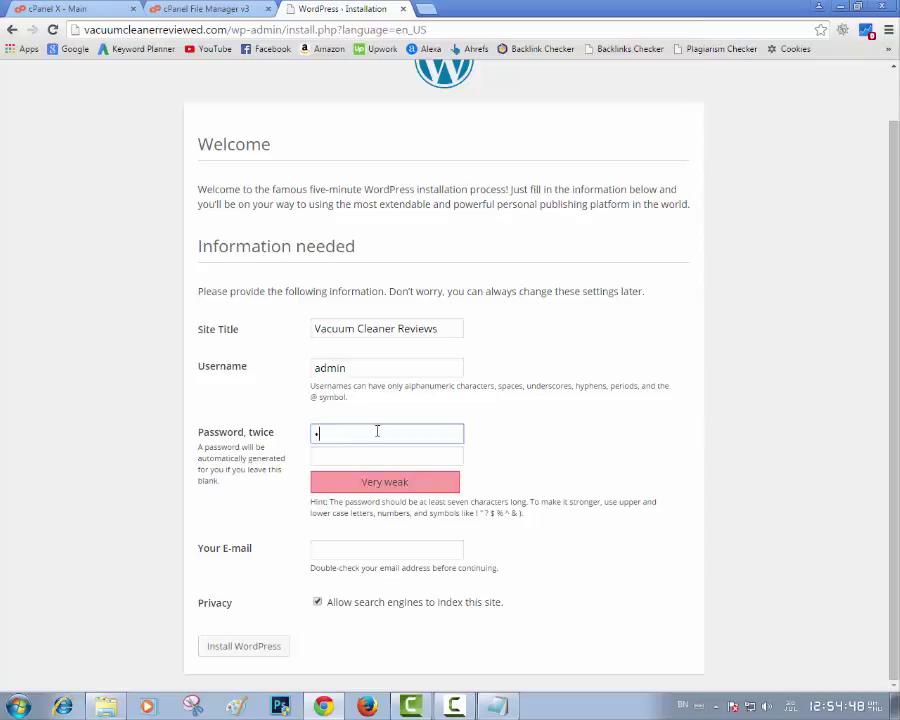
text(dmin1234)
click(358, 457)
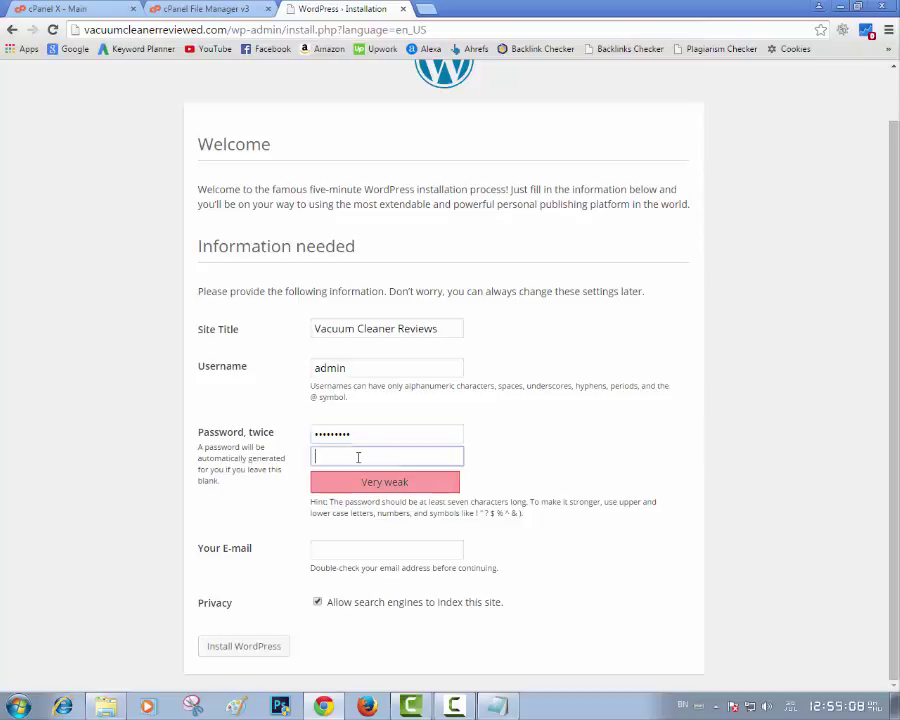
text(ad)
text(min1234)
key(Return)
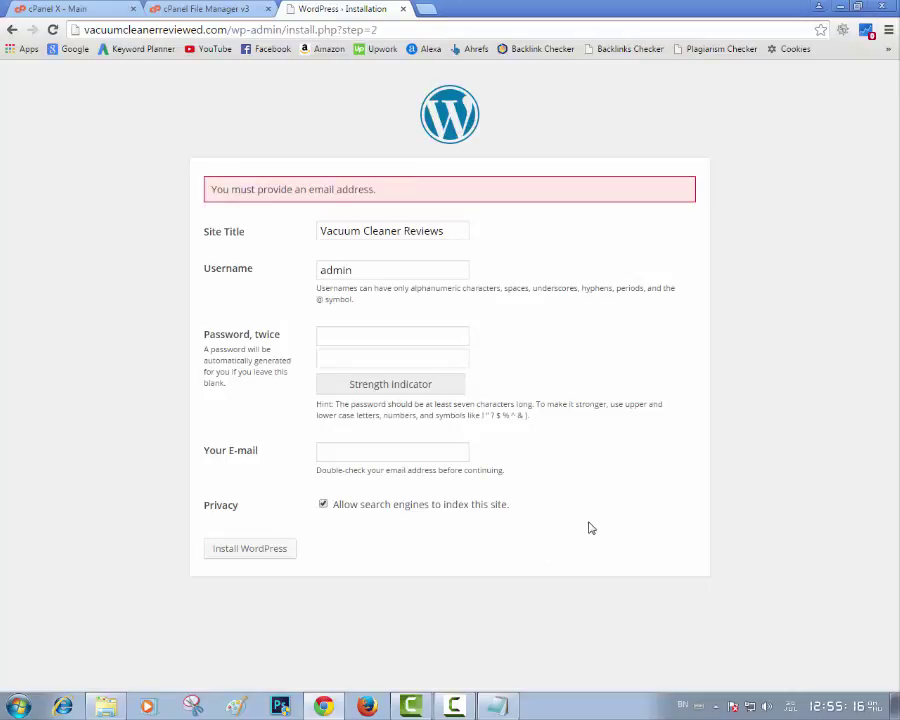
Re-enter the admin password, fill in the administrator's e-mail address, and install WordPress
click(406, 341)
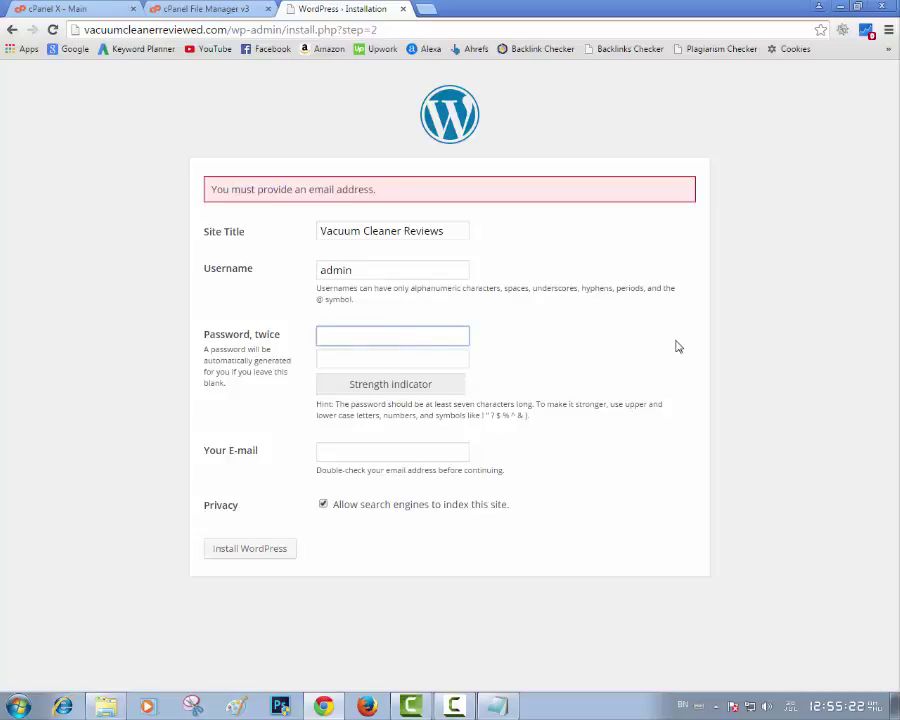
text(a••••)
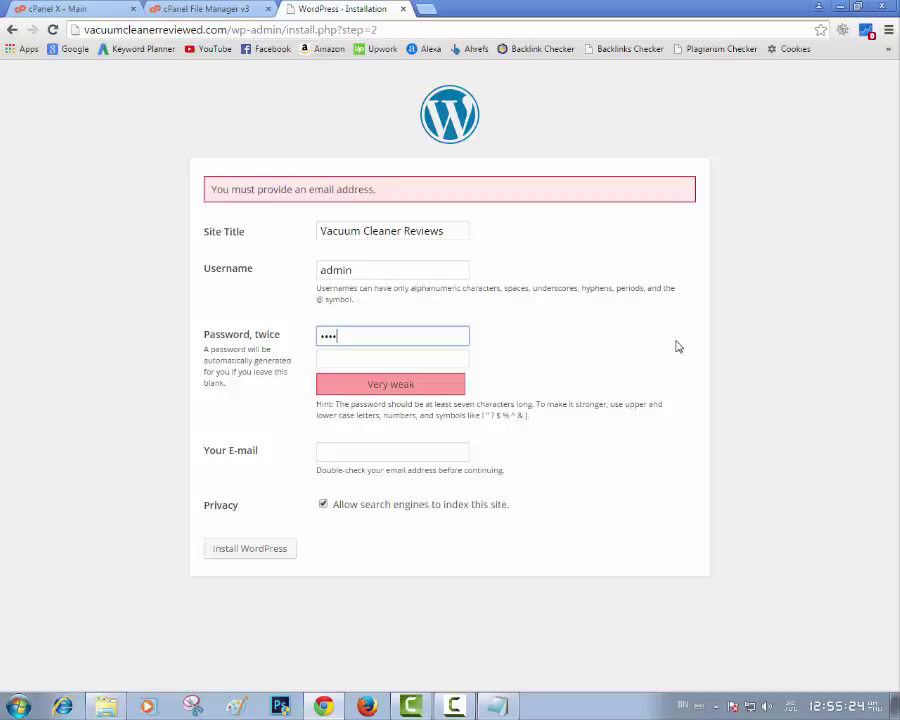
text(••••)
click(465, 358)
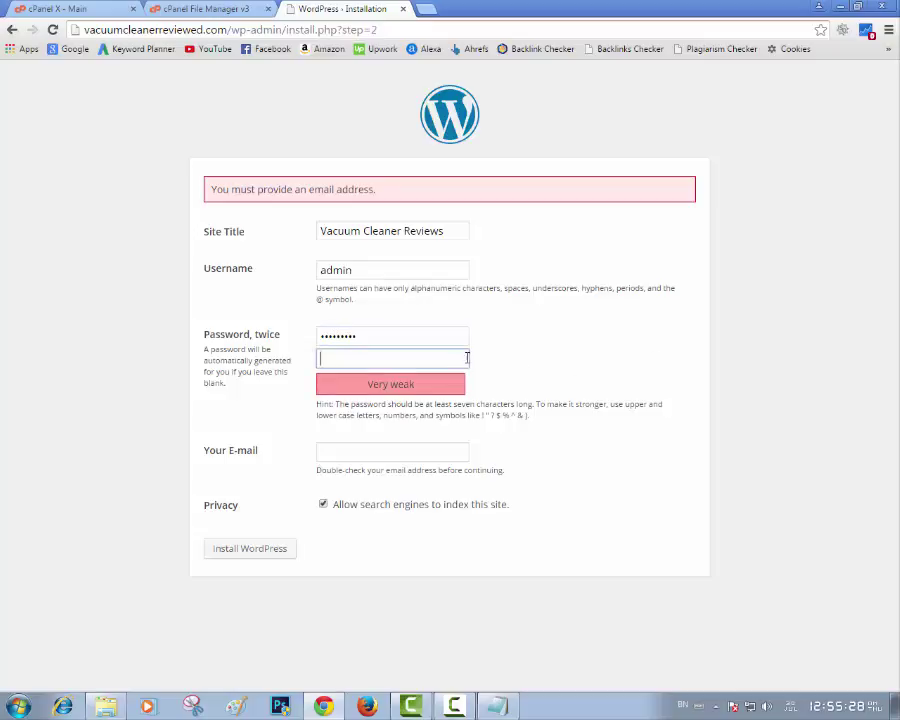
text(•••••••••)
click(369, 447)
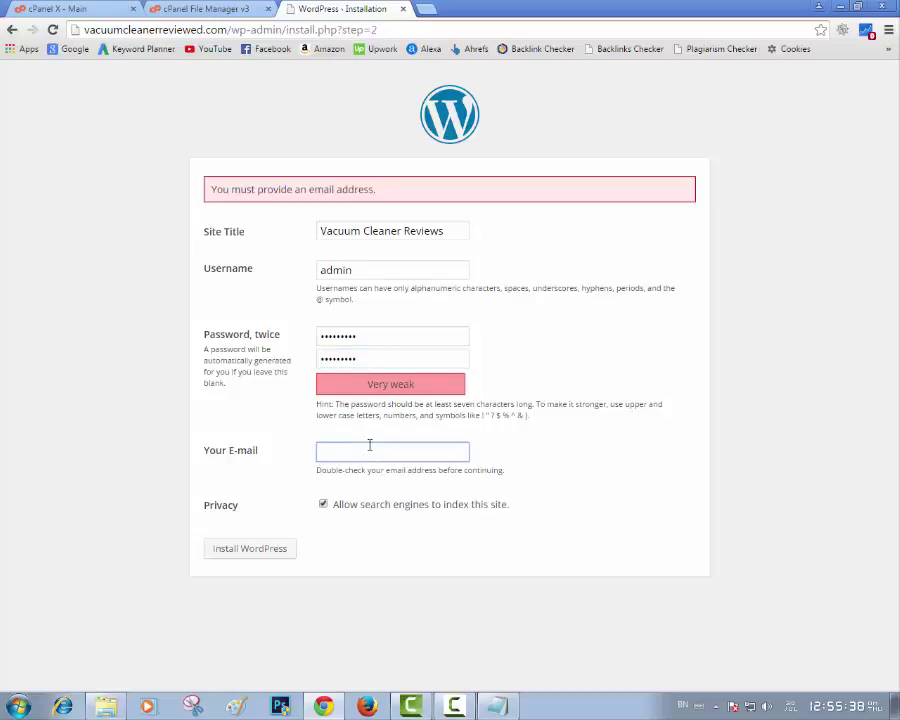
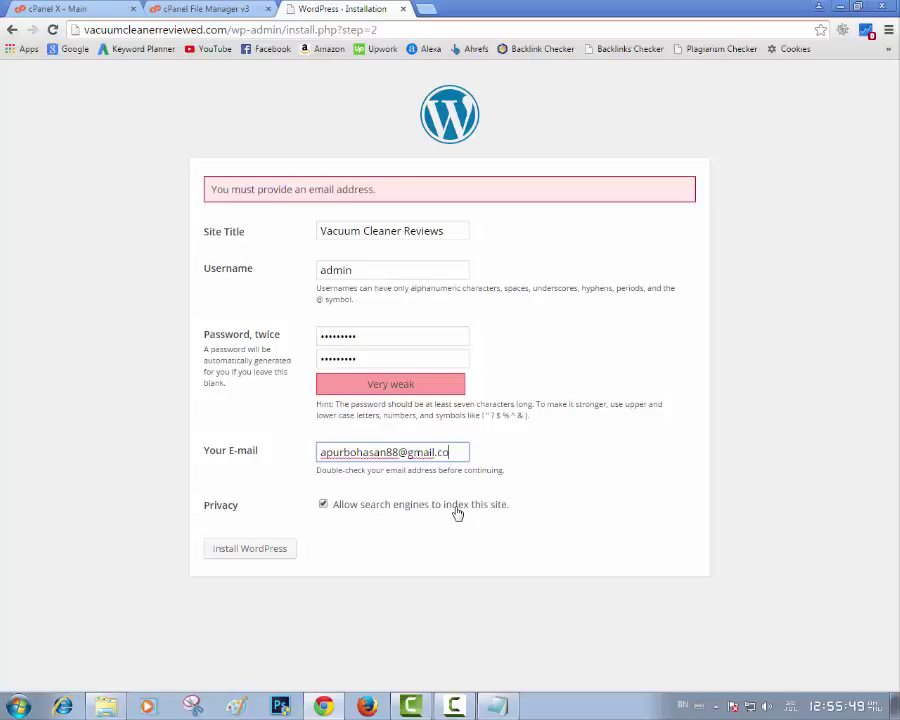
click(254, 556)
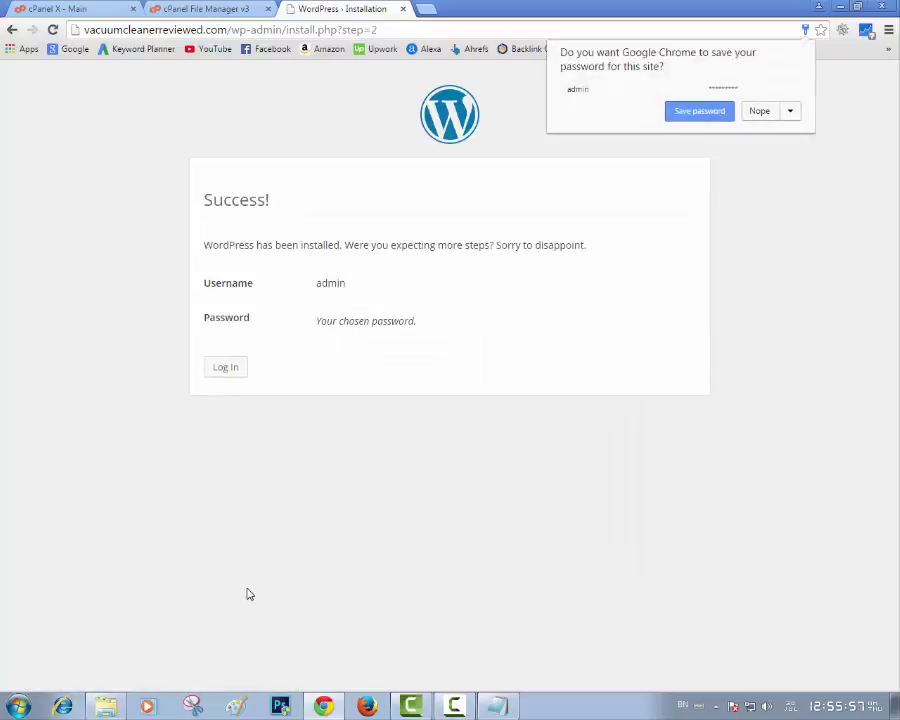
Decline Chrome's save-password offer and go to the WordPress login page
click(760, 111)
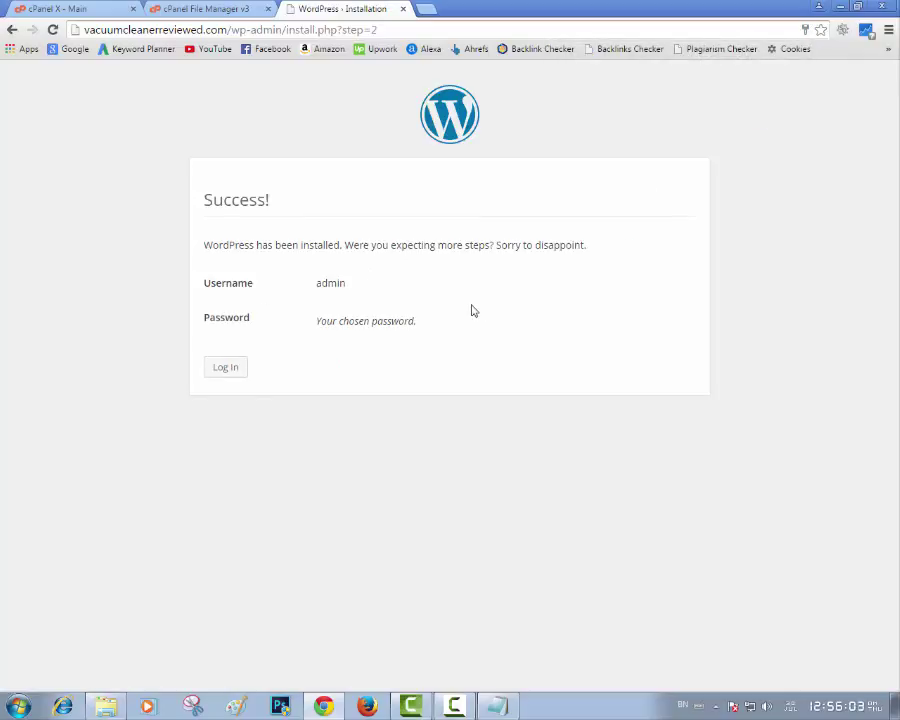
click(222, 370)
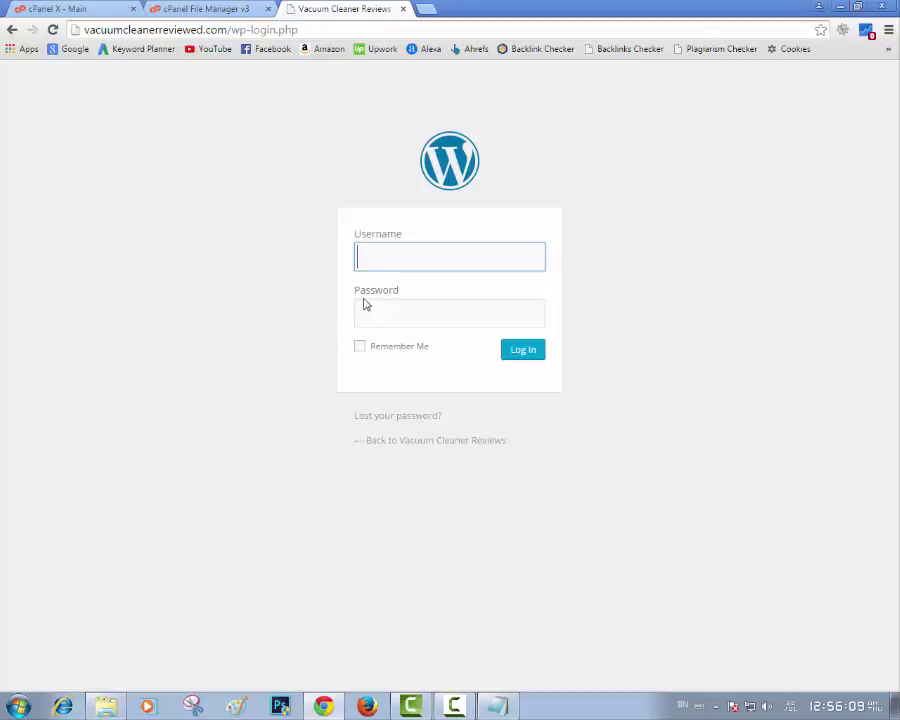
Log in with username admin and the admin password
click(385, 256)
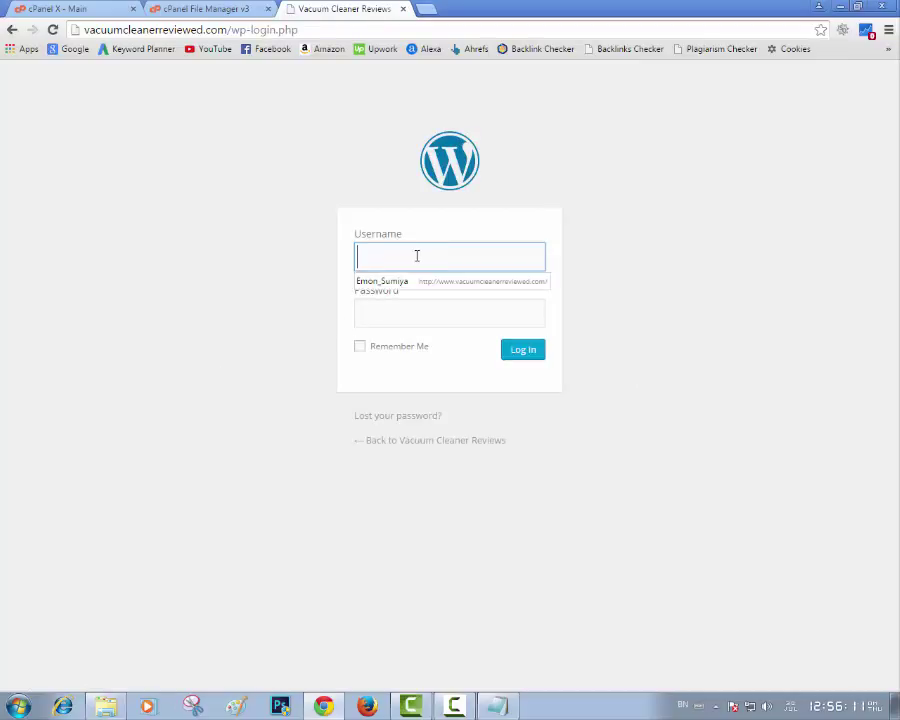
text(admin)
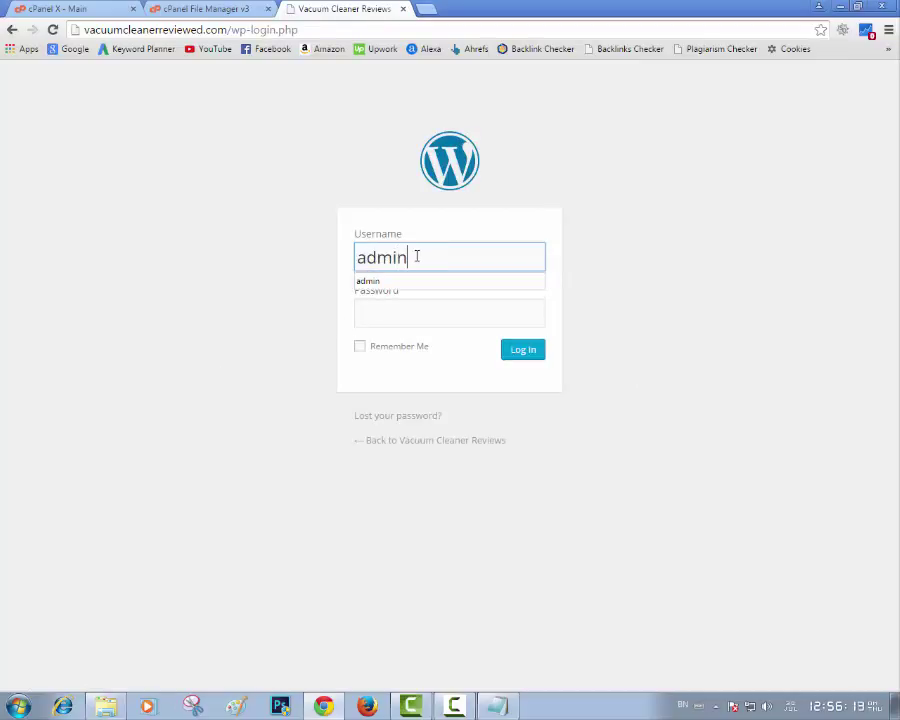
key(Down)
click(402, 311)
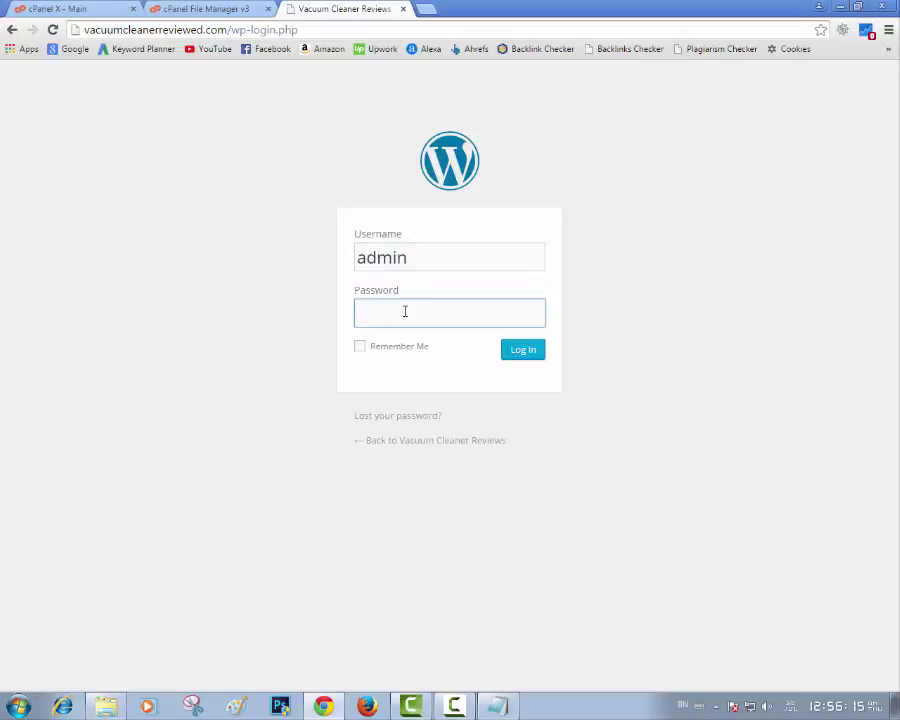
text(*********)
click(524, 352)
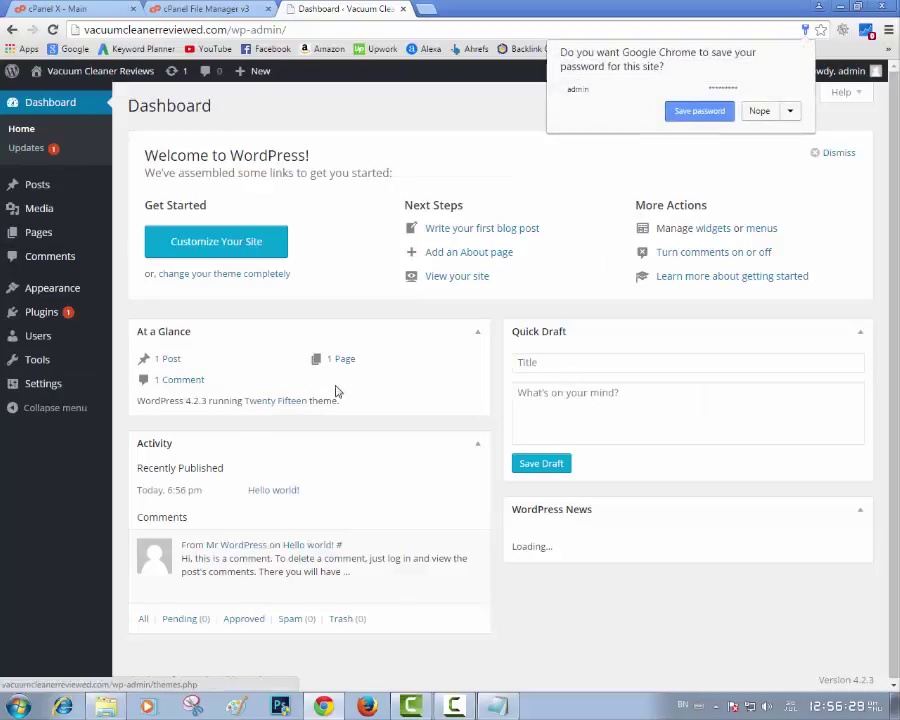
Load vacuumcleanerreviewed.com in a new Chrome tab
click(420, 8)
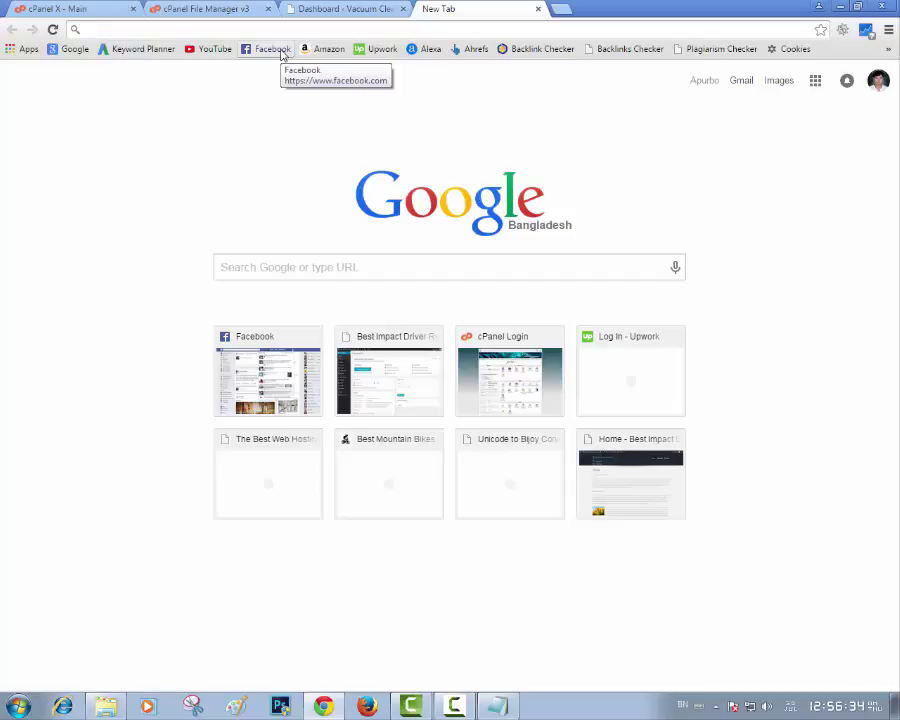
text(v)
key(Return)
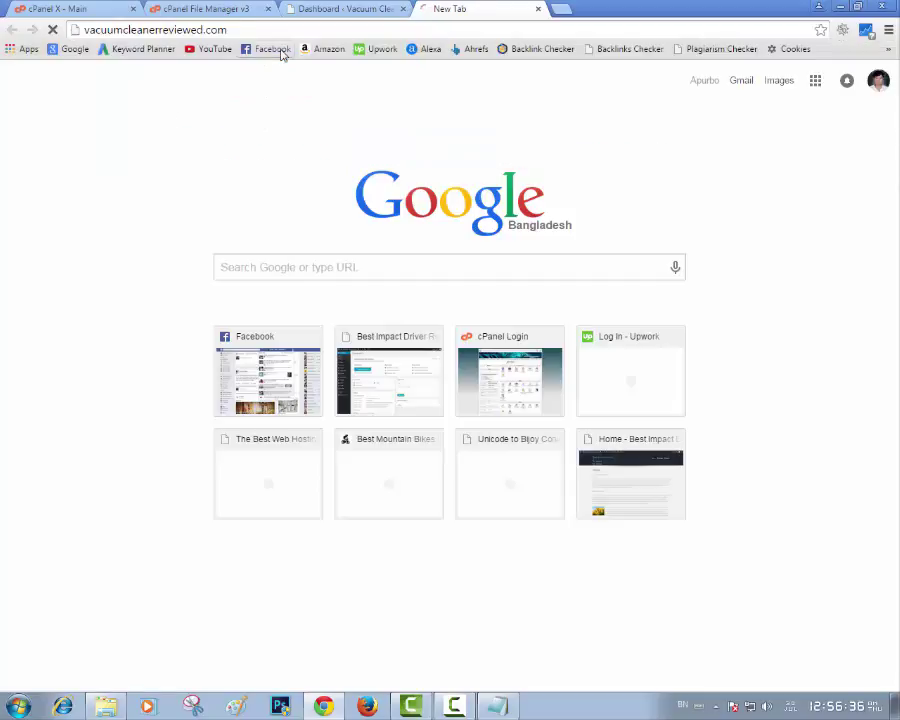